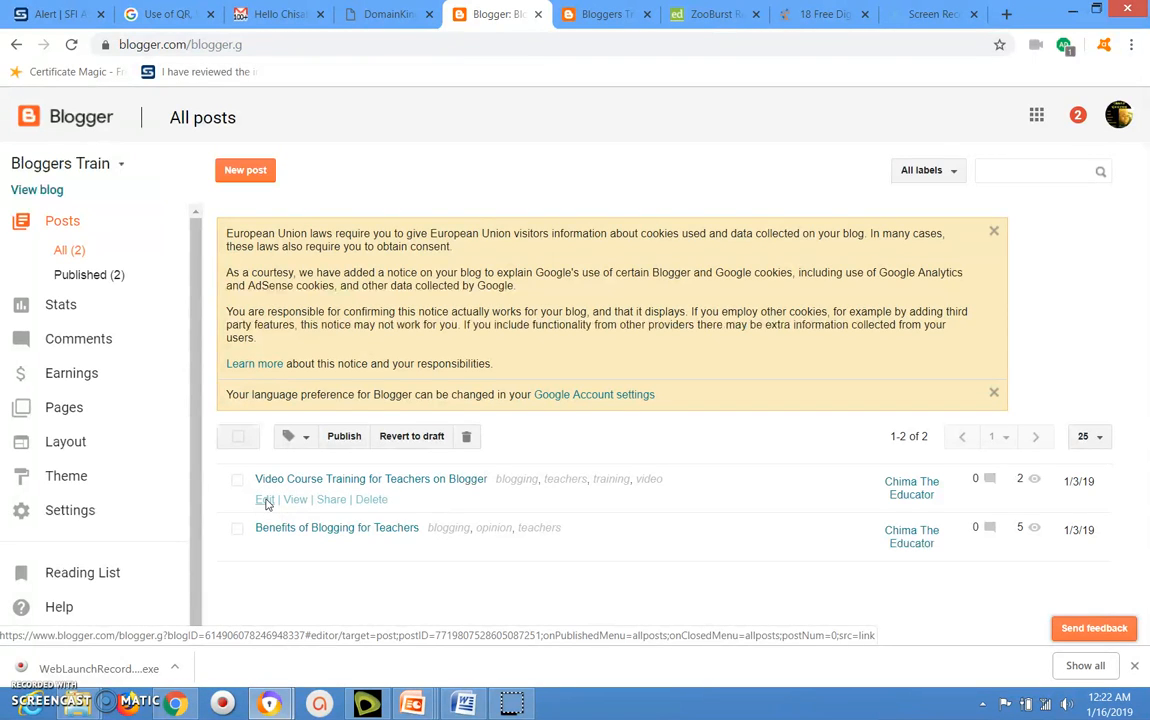
Step: Open the post "Video Course Training for Teachers on Blogger" for editing
{"action": "left_click", "coordinate": [264, 500]}
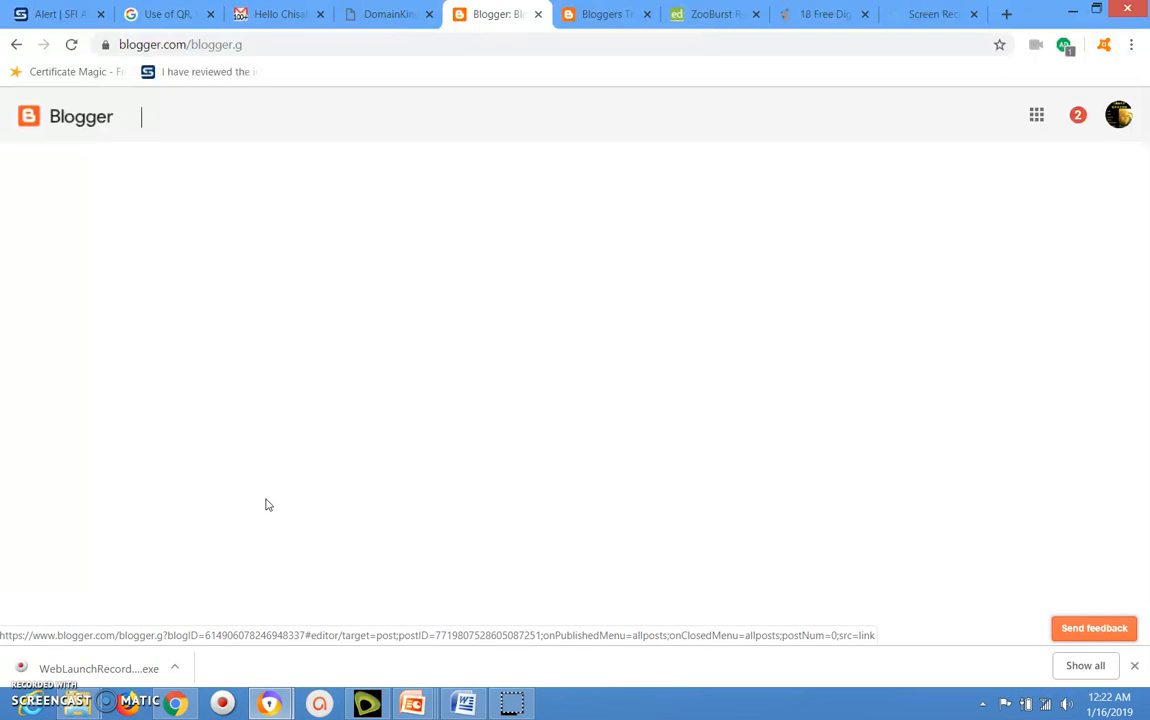
{"action": "left_click", "coordinate": [367, 474]}
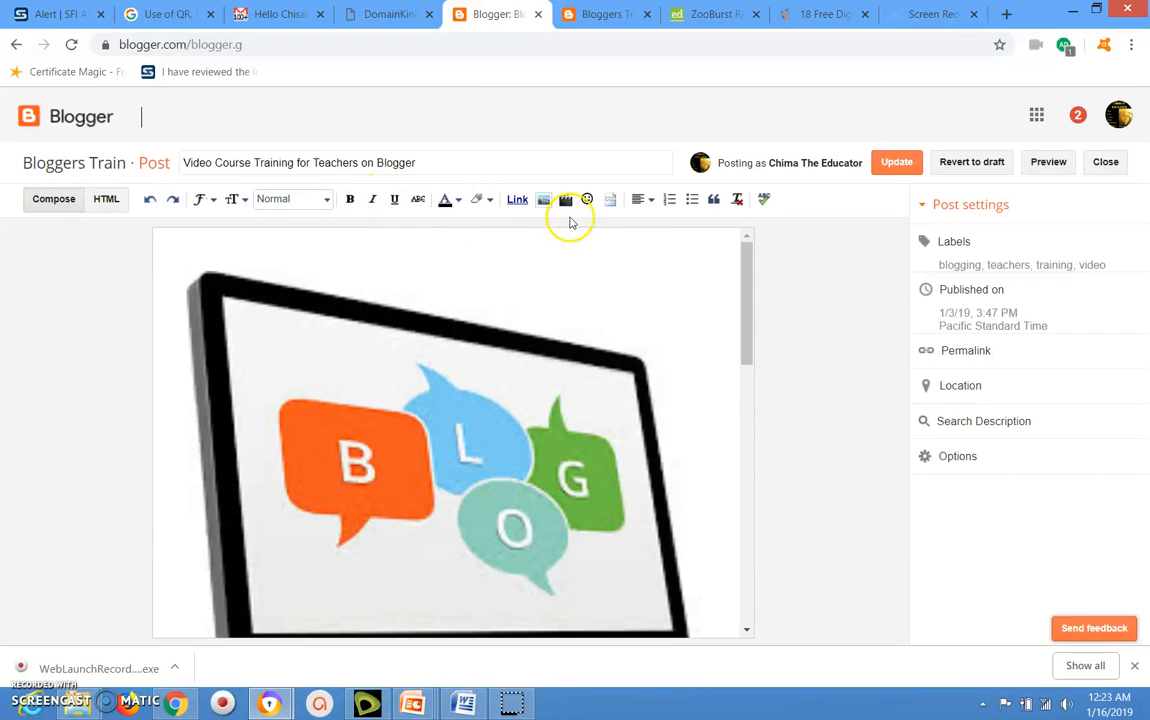
{"action": "left_click_drag", "start_coordinate": [748, 312], "coordinate": [747, 285]}
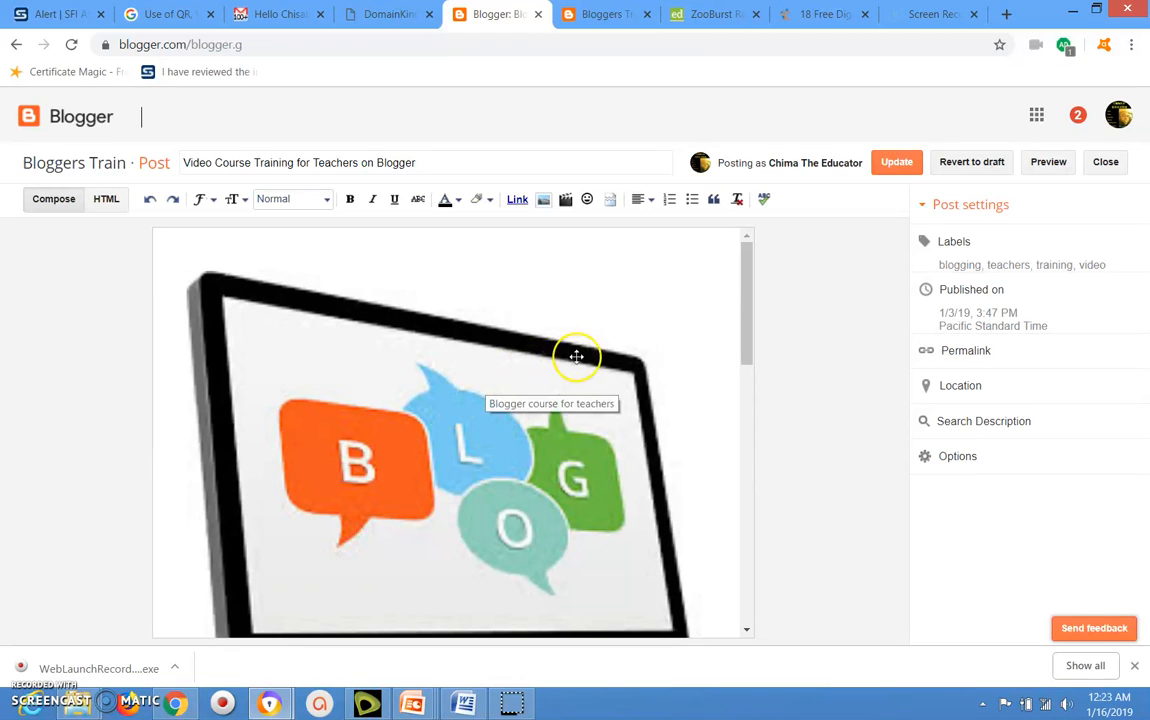
Step: Delete "PPT READY" from the list item "How to create your first blogger blog"
{"action": "left_click_drag", "start_coordinate": [750, 300], "coordinate": [750, 463]}
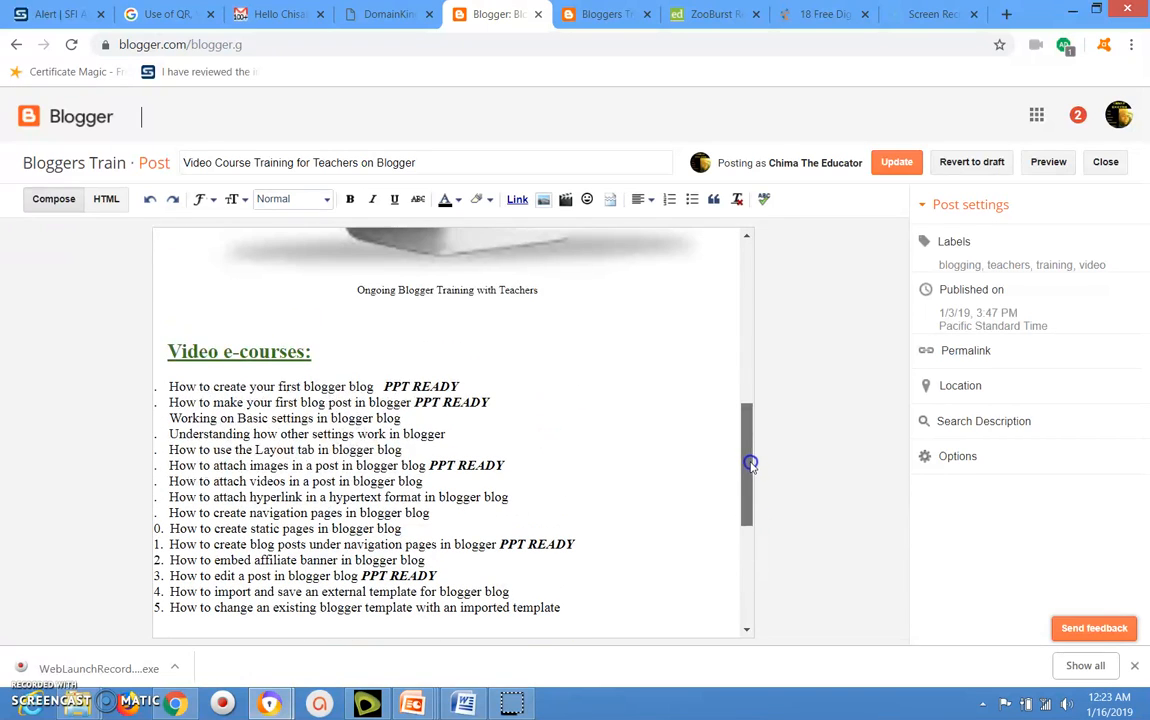
{"action": "left_click", "coordinate": [460, 386]}
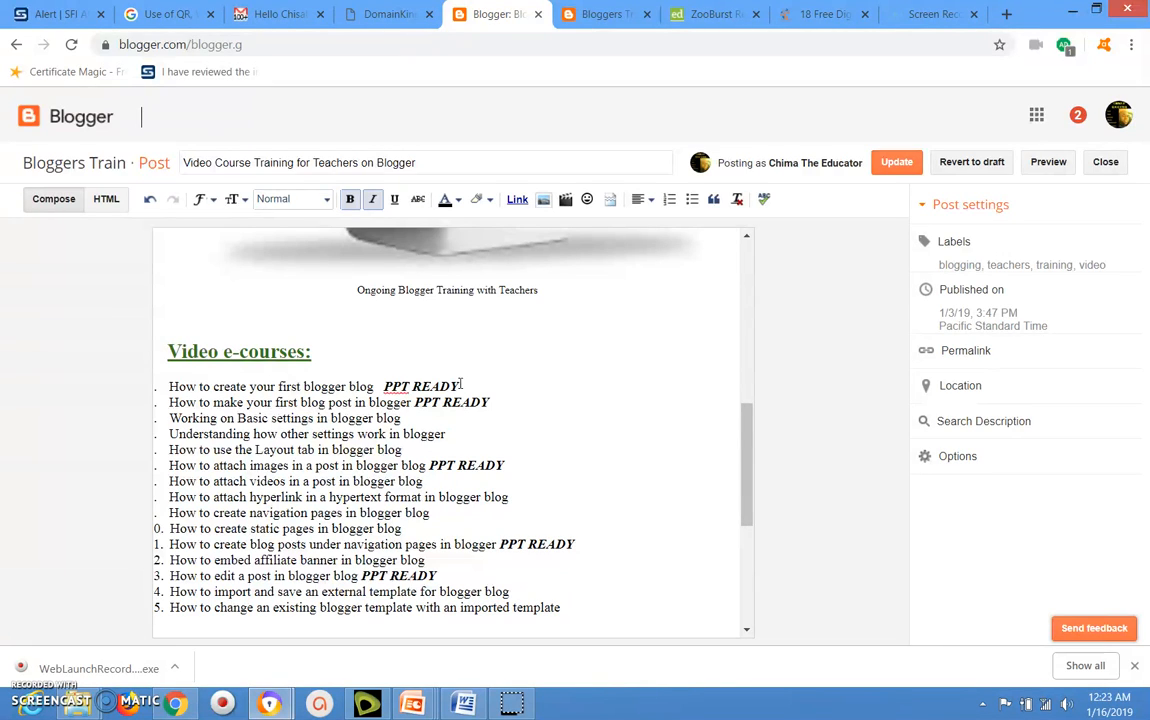
{"action": "key", "text": "BackSpace"}
{"action": "key", "text": "BackSpace"}
{"action": "key", "text": "BackSpace"}
{"action": "key", "text": "BackSpace"}
{"action": "key", "text": "BackSpace"}
{"action": "key", "text": "BackSpace"}
{"action": "key", "text": "BackSpace"}
{"action": "key", "text": "BackSpace"}
{"action": "key", "text": "BackSpace"}
{"action": "key", "text": "BackSpace"}
{"action": "key", "text": "BackSpace"}
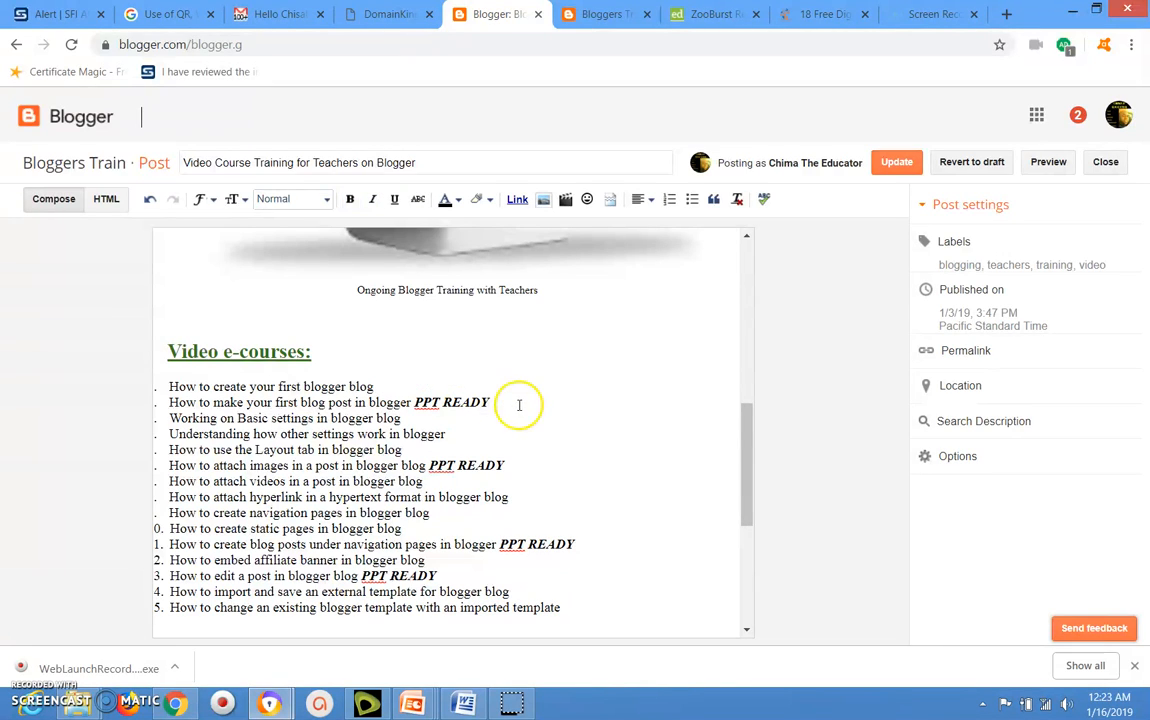
Step: Remove "PPT READY" after the list item "How to make your first blog post in blogger"
{"action": "left_click", "coordinate": [497, 402]}
{"action": "key", "text": "BackSpace"}
{"action": "key", "text": "BackSpace"}
{"action": "key", "text": "BackSpace"}
{"action": "key", "text": "BackSpace"}
{"action": "key", "text": "BackSpace"}
{"action": "key", "text": "BackSpace"}
{"action": "key", "text": "BackSpace"}
{"action": "key", "text": "BackSpace"}
{"action": "key", "text": "BackSpace"}
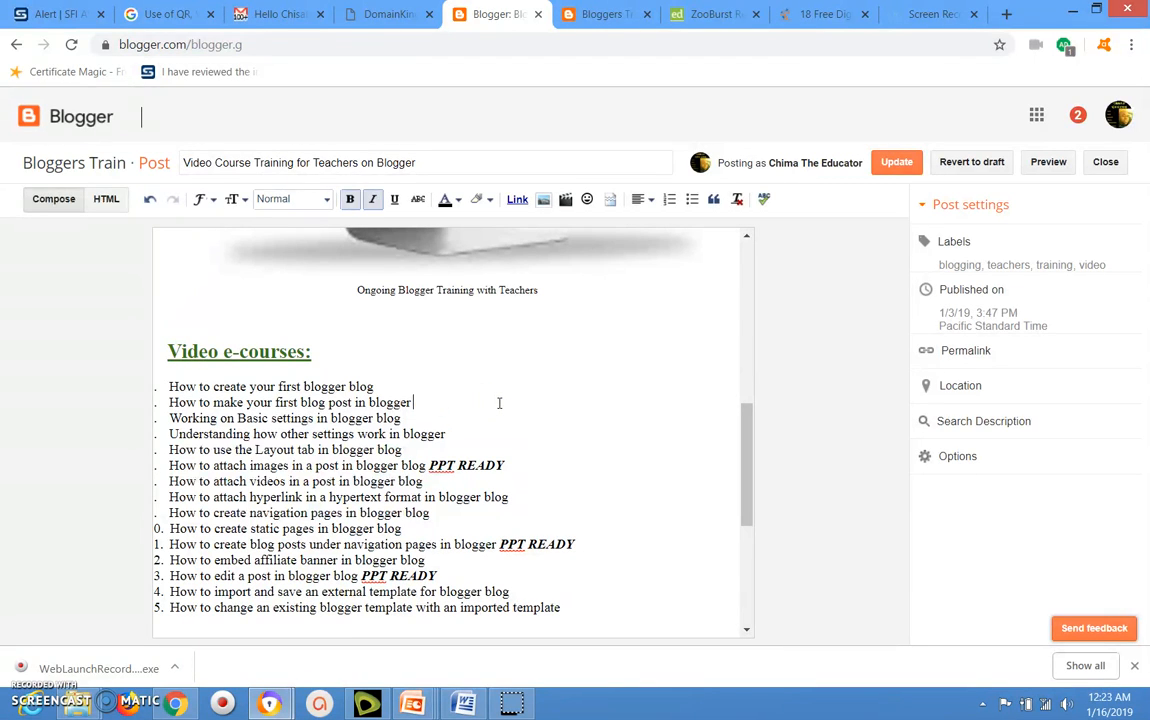
Step: Delete "PPT READY" from the list item "How to attach images in a post in blogger blog"
{"action": "left_click", "coordinate": [511, 465]}
{"action": "key", "text": "BackSpace"}
{"action": "key", "text": "BackSpace"}
{"action": "key", "text": "BackSpace"}
{"action": "key", "text": "BackSpace"}
{"action": "key", "text": "BackSpace"}
{"action": "key", "text": "BackSpace"}
{"action": "key", "text": "BackSpace"}
{"action": "key", "text": "BackSpace"}
{"action": "key", "text": "BackSpace"}
Step: Remove "PPT READY" after the list item "How to create blog posts under navigation pages in blogger"
{"action": "left_click", "coordinate": [583, 543]}
{"action": "key", "text": "BackSpace"}
{"action": "key", "text": "BackSpace"}
{"action": "key", "text": "BackSpace"}
{"action": "key", "text": "BackSpace"}
{"action": "key", "text": "BackSpace"}
{"action": "key", "text": "BackSpace"}
{"action": "key", "text": "BackSpace"}
{"action": "key", "text": "BackSpace"}
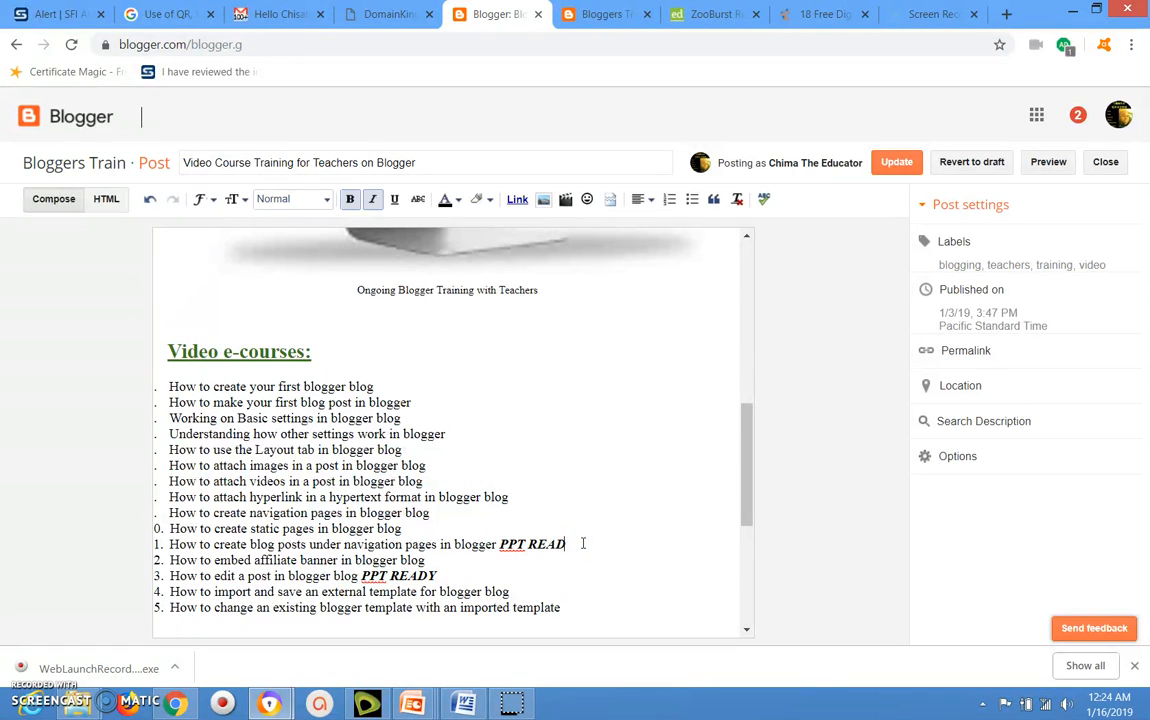
{"action": "key", "text": "BackSpace"}
Step: Delete "PPT READY" from the list item "How to edit a post in blogger blog"
{"action": "left_click", "coordinate": [440, 577]}
{"action": "key", "text": "BackSpace"}
{"action": "key", "text": "BackSpace"}
{"action": "key", "text": "BackSpace"}
{"action": "key", "text": "BackSpace"}
{"action": "key", "text": "BackSpace"}
{"action": "key", "text": "BackSpace"}
{"action": "key", "text": "BackSpace"}
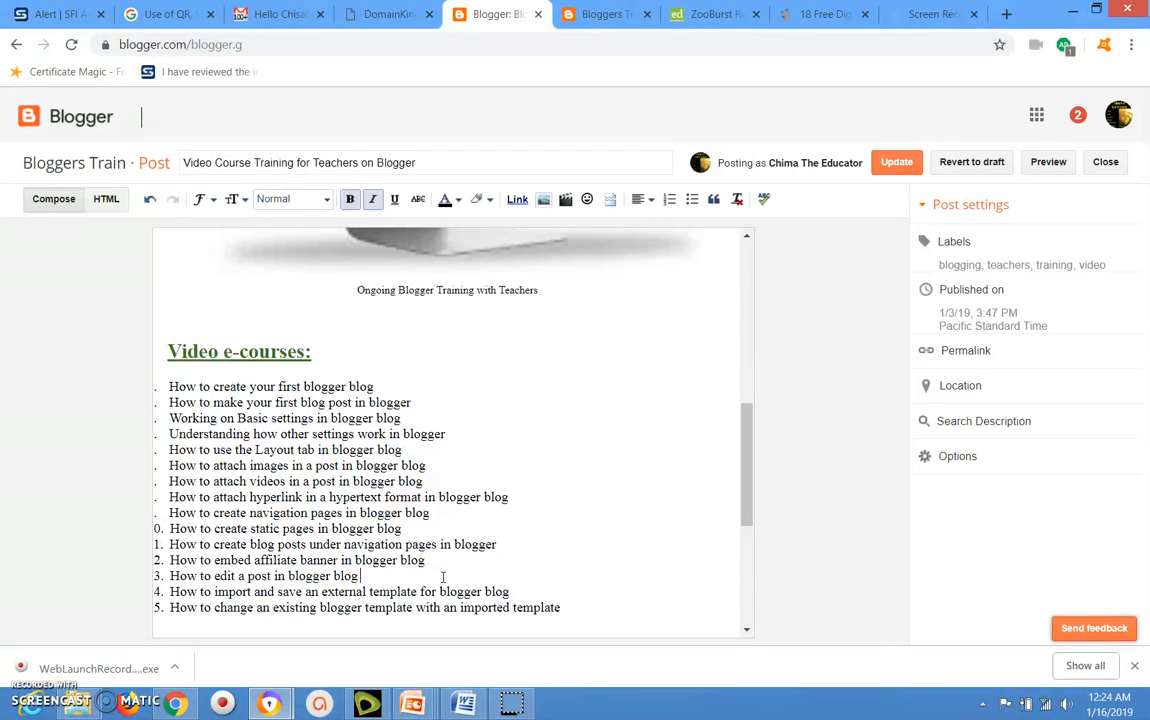
{"action": "left_click", "coordinate": [443, 577]}
Step: Set the font size of the "Video e-courses:" heading to Largest
{"action": "left_click_drag", "start_coordinate": [312, 352], "coordinate": [161, 353]}
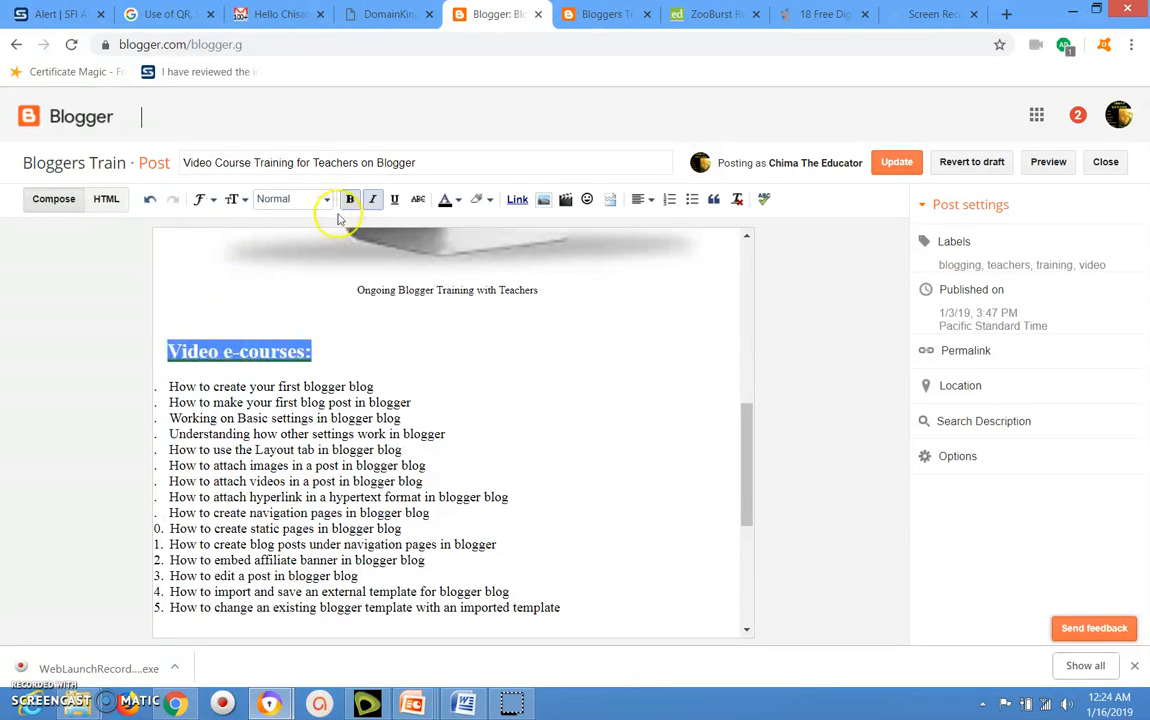
{"action": "left_click", "coordinate": [242, 200]}
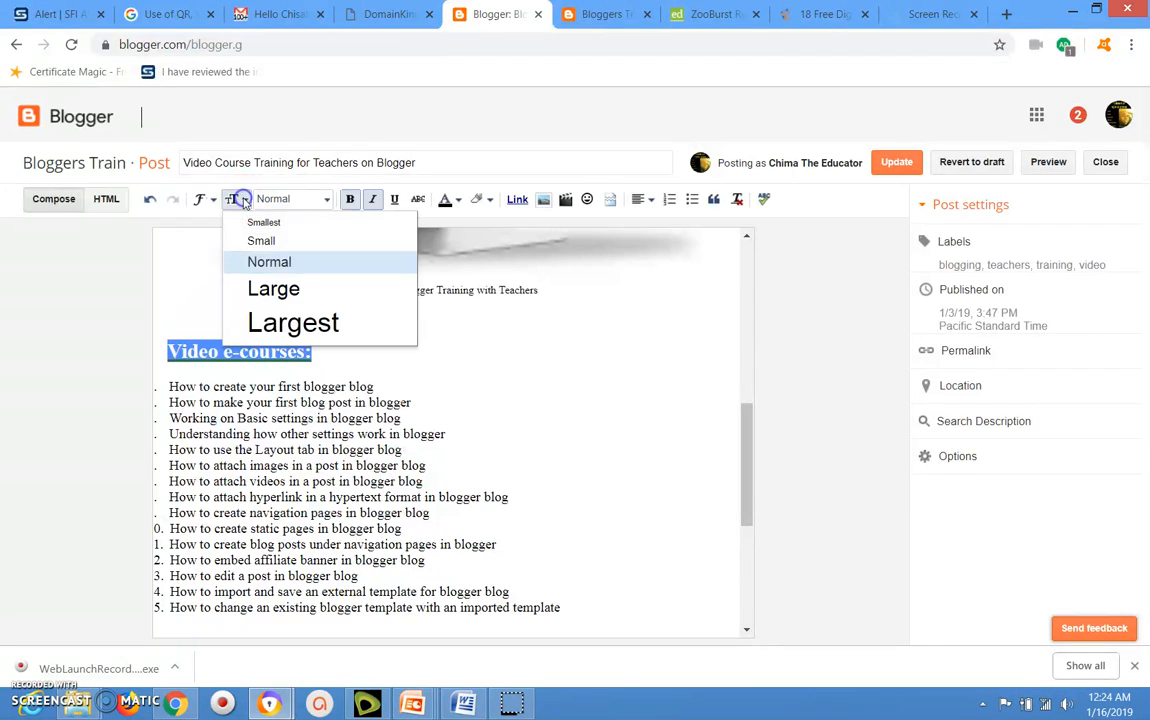
{"action": "left_click", "coordinate": [270, 286]}
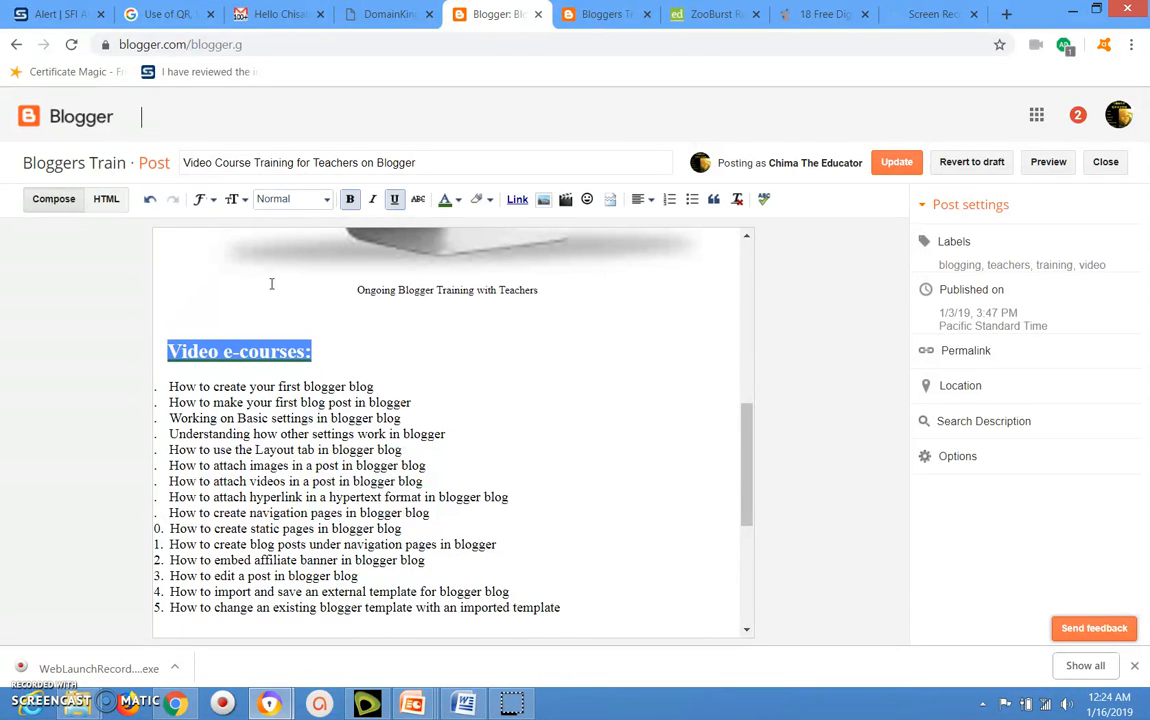
{"action": "left_click", "coordinate": [236, 199]}
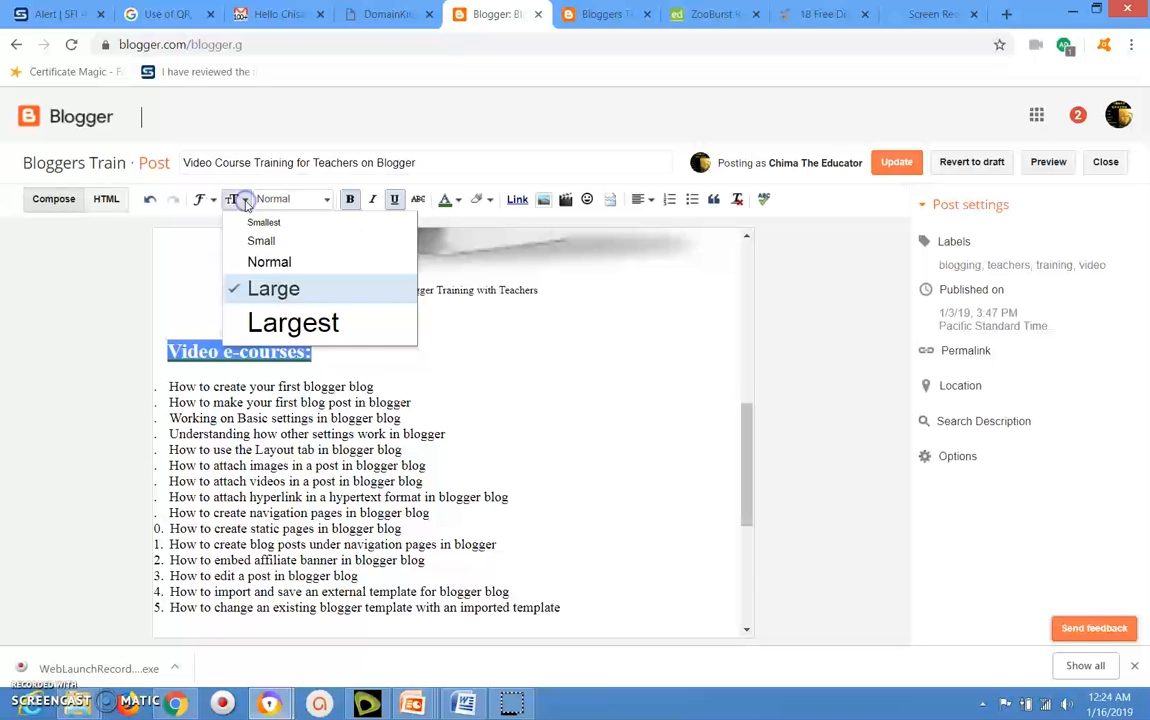
{"action": "left_click", "coordinate": [268, 328]}
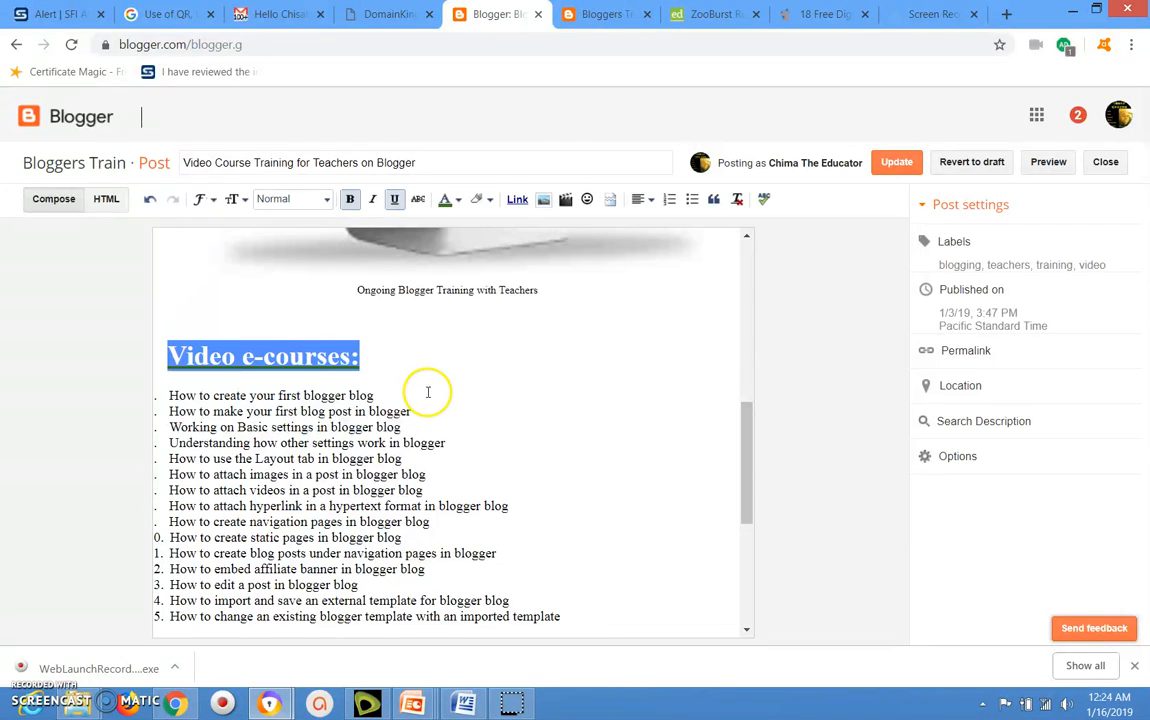
{"action": "left_click", "coordinate": [383, 346]}
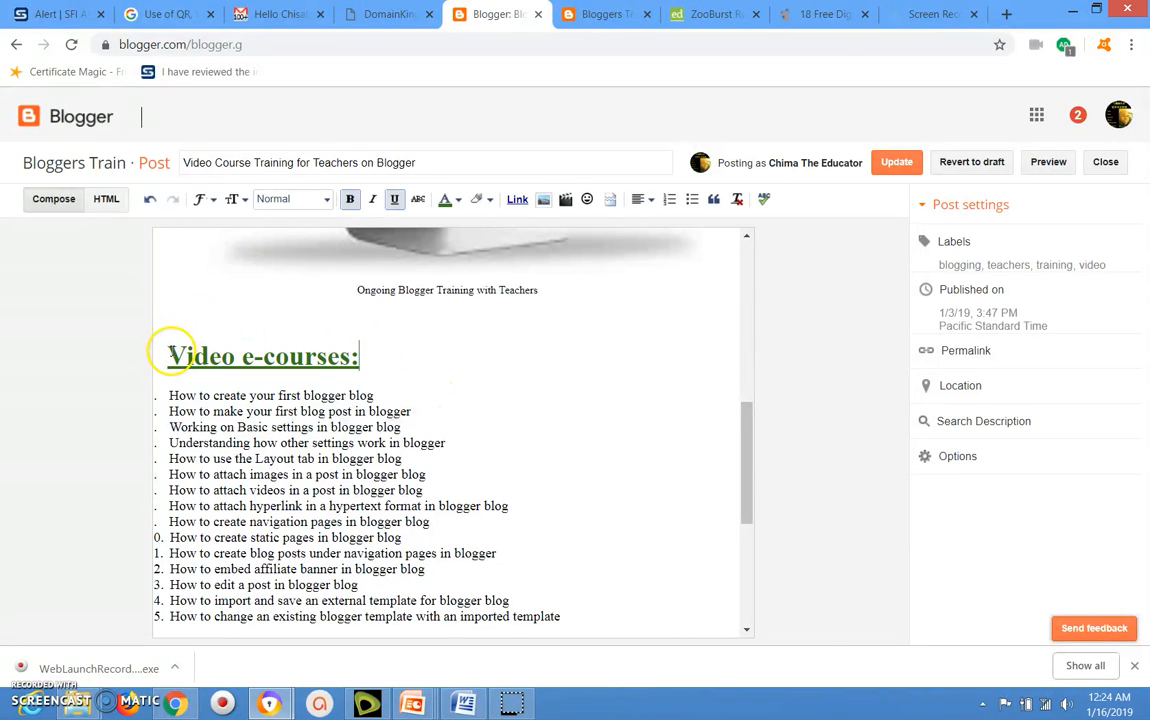
Step: Italicize the "Video e-courses:" heading and give it an orange text background, RGB (230, 145, 56)
{"action": "left_click_drag", "start_coordinate": [170, 354], "coordinate": [397, 366]}
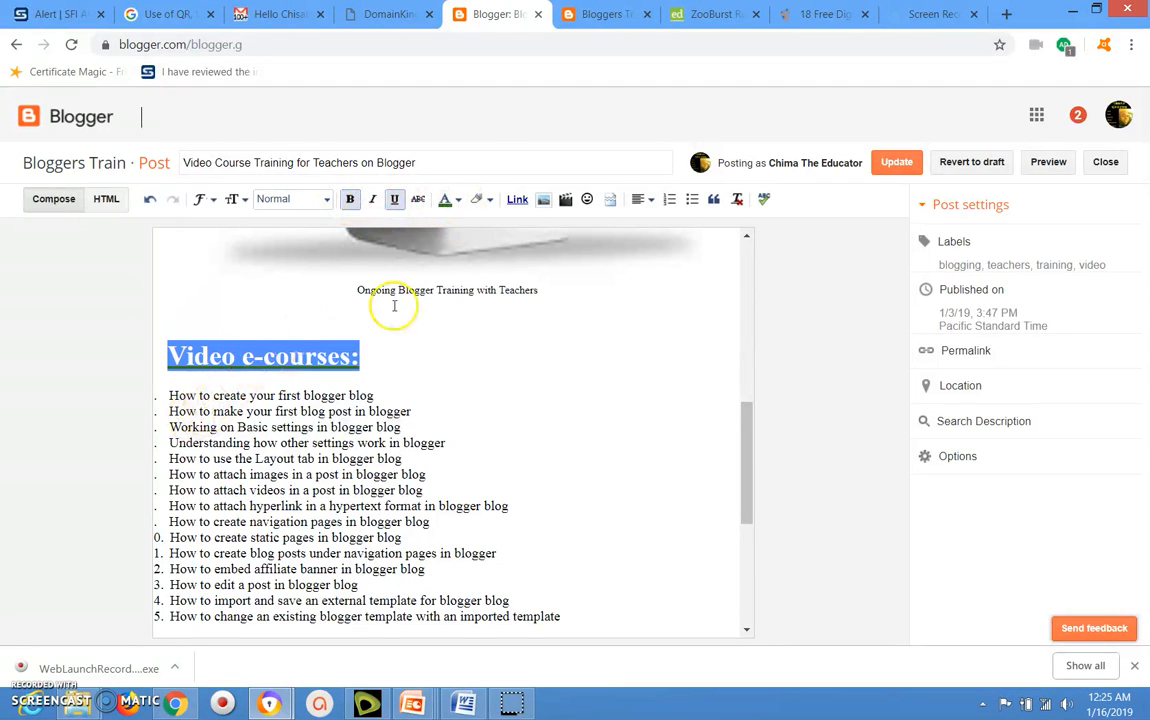
{"action": "left_click", "coordinate": [372, 200]}
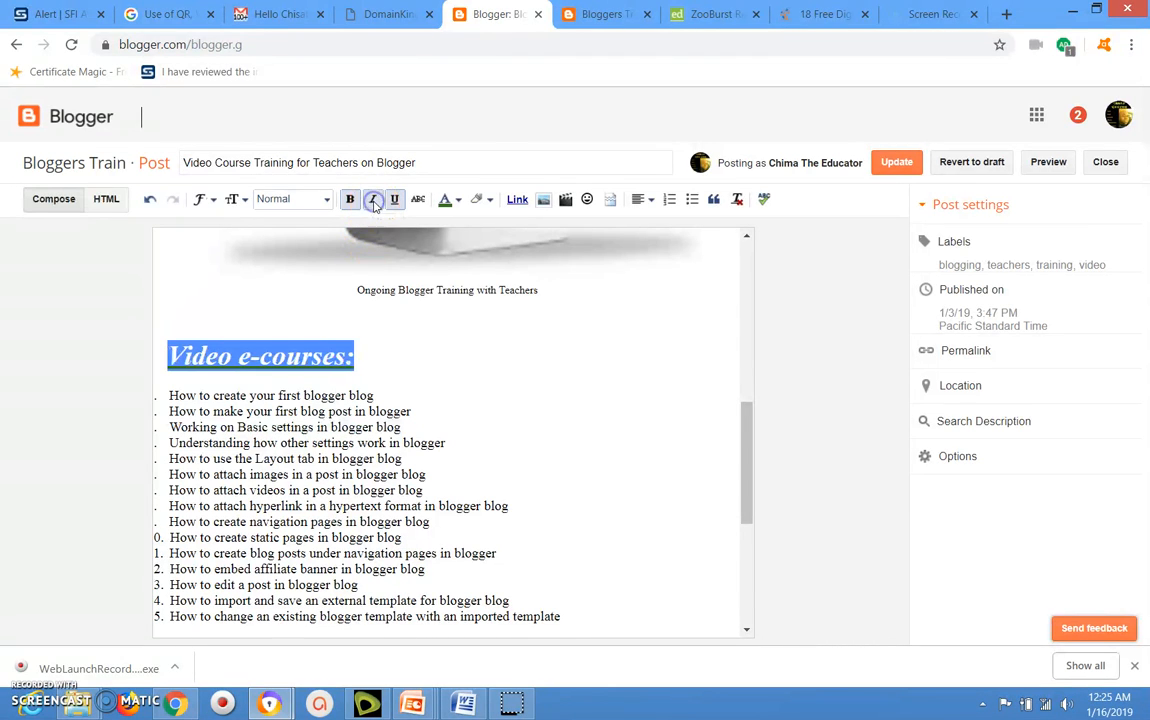
{"action": "left_click", "coordinate": [458, 200]}
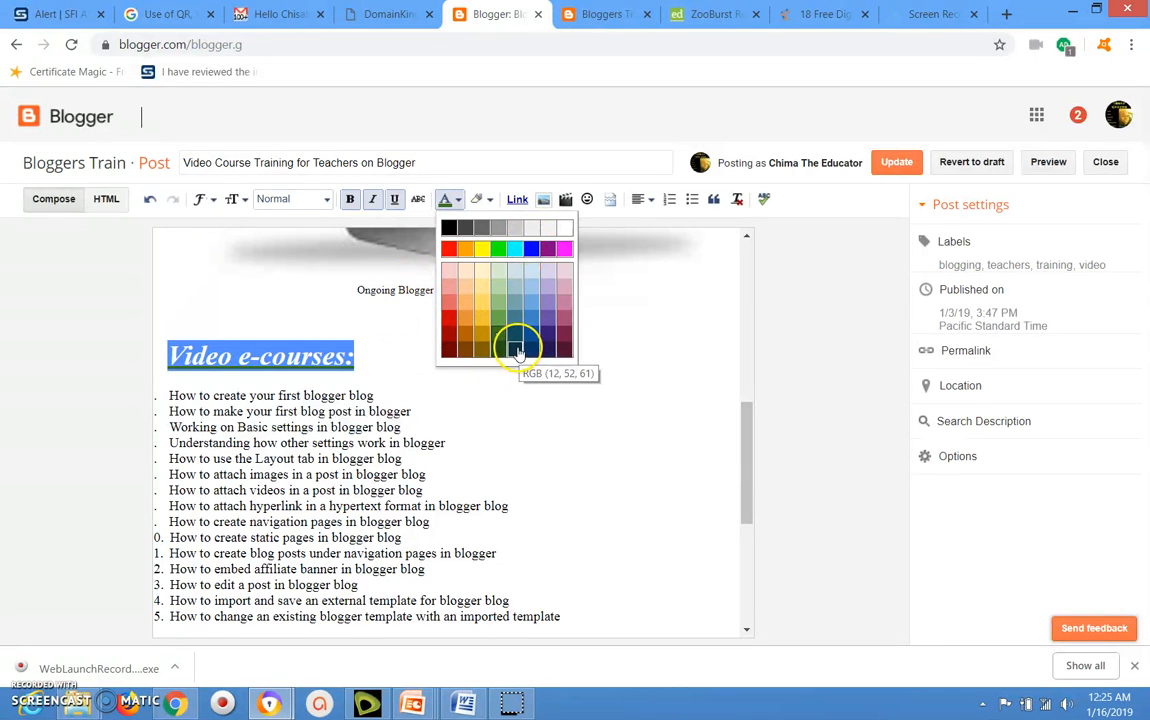
{"action": "left_click", "coordinate": [489, 200]}
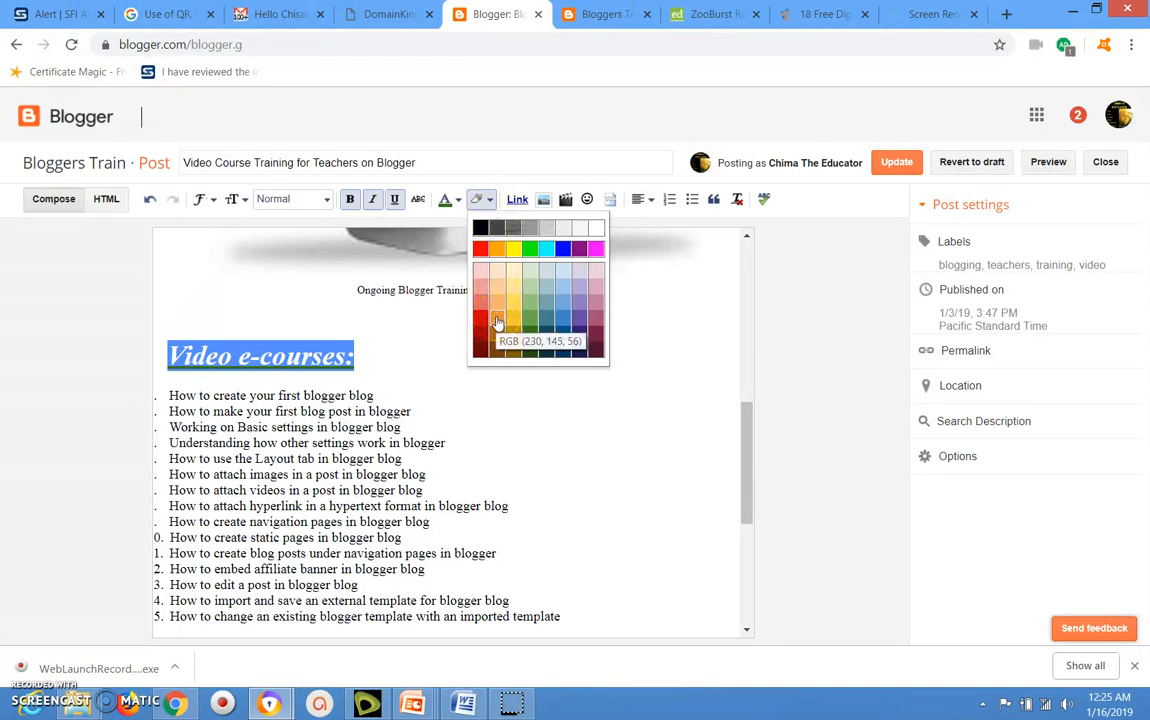
{"action": "left_click", "coordinate": [497, 321]}
{"action": "left_click", "coordinate": [428, 340]}
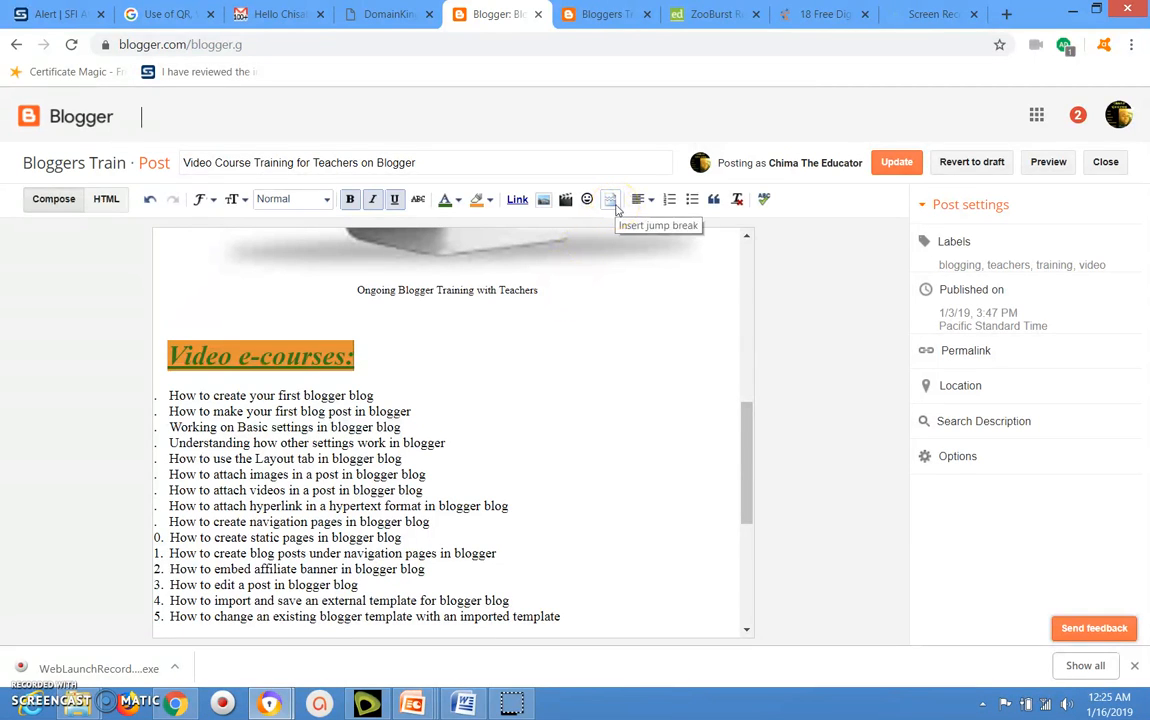
Step: Try centring the "Video e-courses:" heading, and return it to left alignment
{"action": "left_click", "coordinate": [640, 230]}
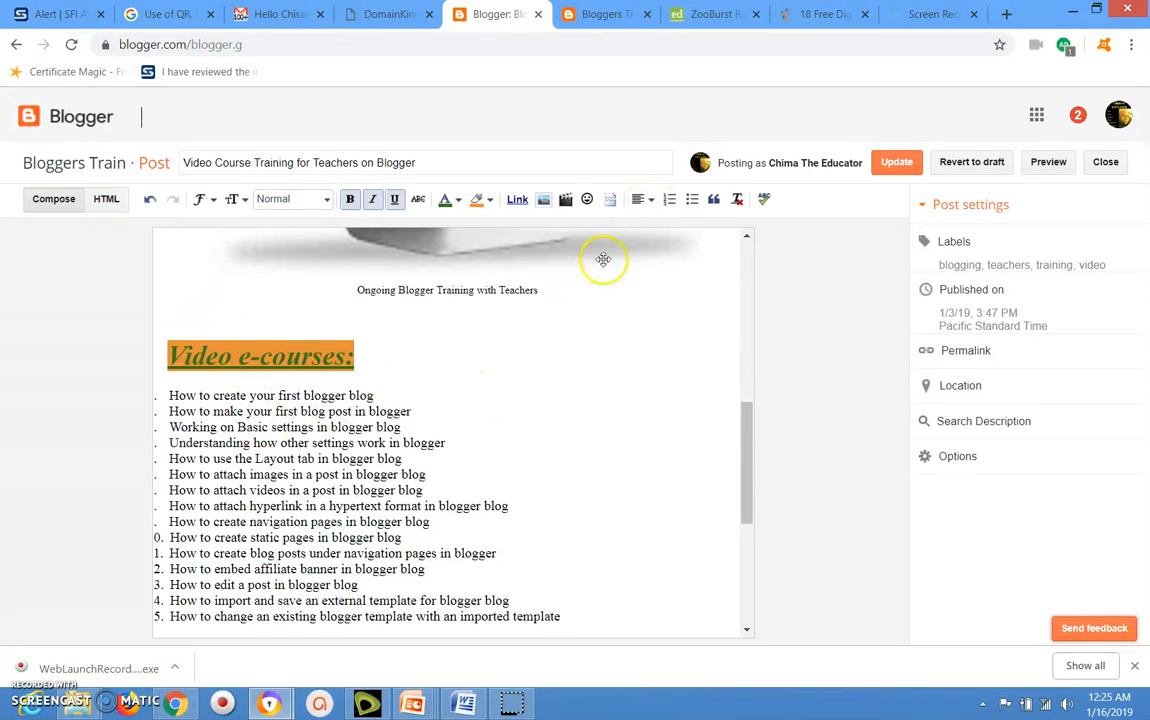
{"action": "left_click_drag", "start_coordinate": [168, 356], "coordinate": [353, 362]}
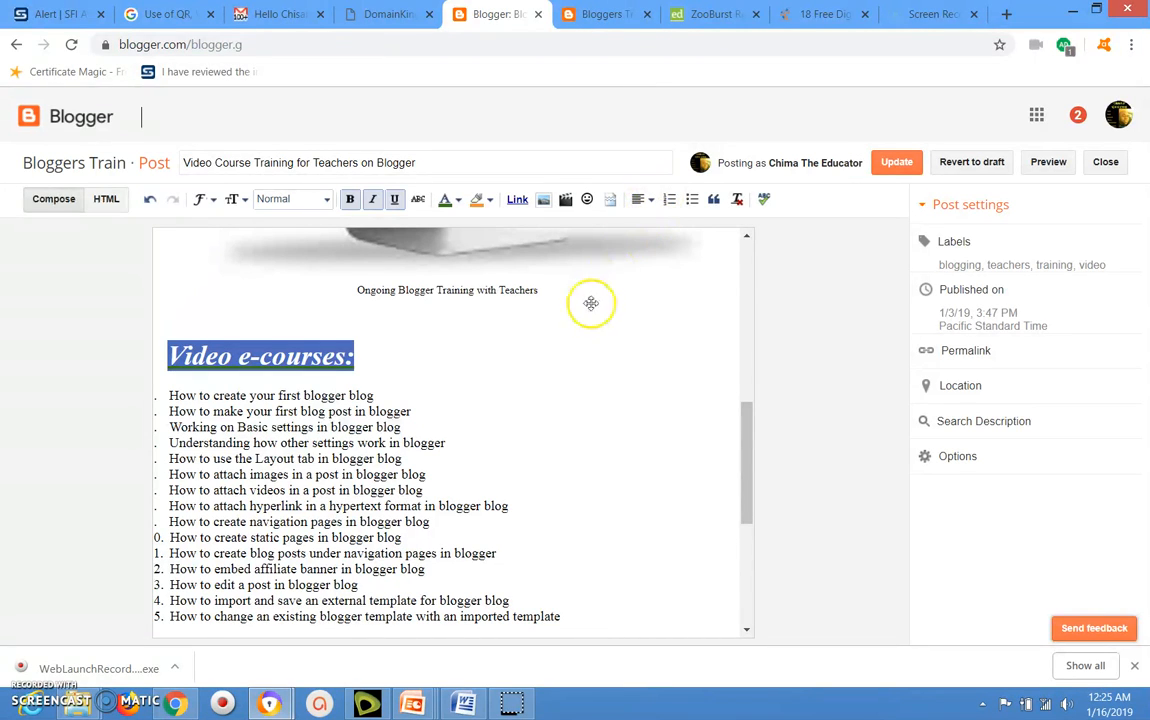
{"action": "left_click", "coordinate": [648, 200]}
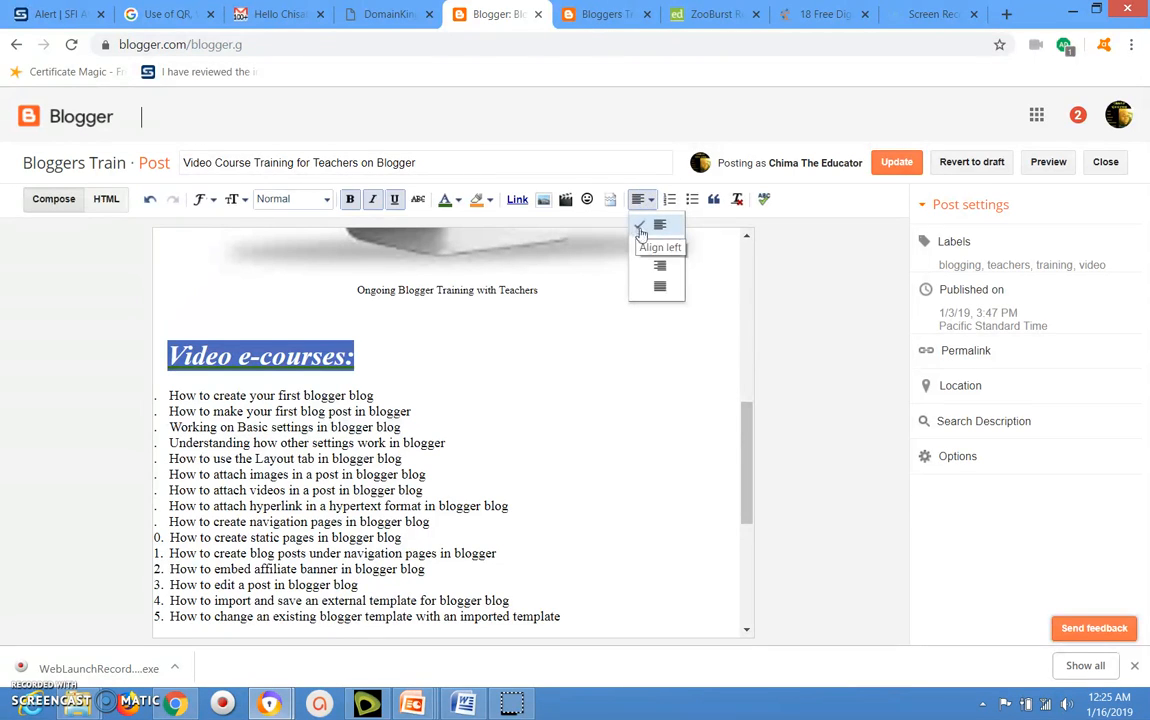
{"action": "left_click", "coordinate": [647, 247]}
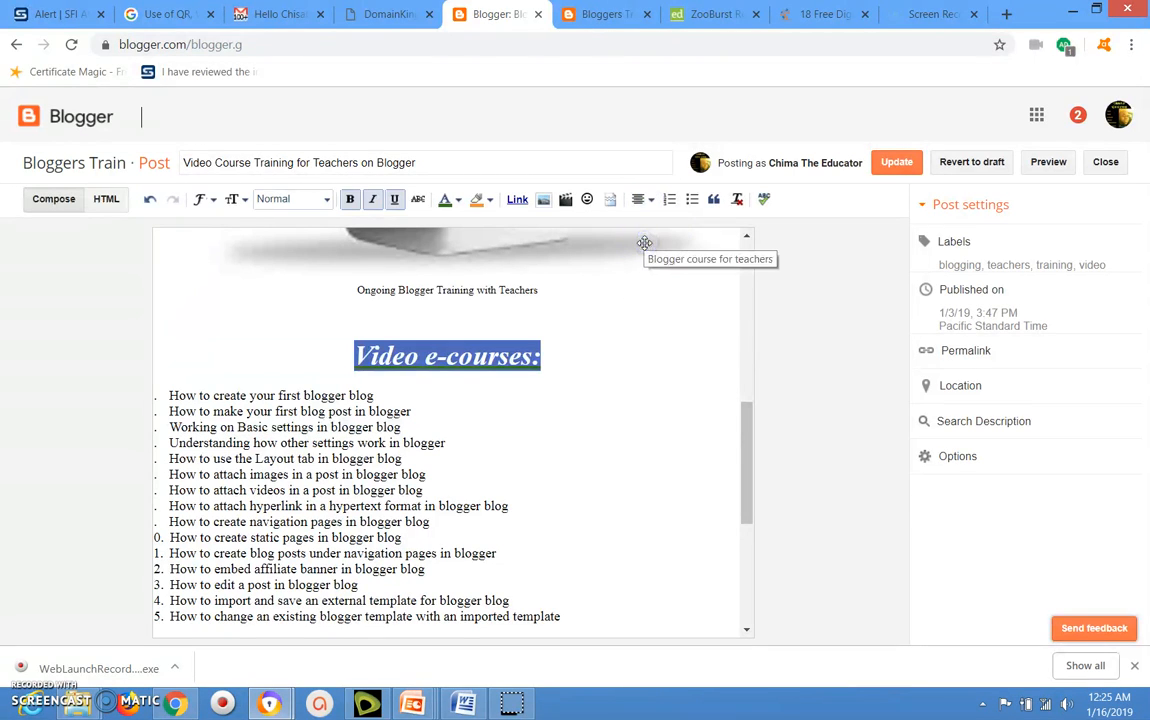
{"action": "left_click", "coordinate": [645, 200]}
{"action": "left_click", "coordinate": [640, 225]}
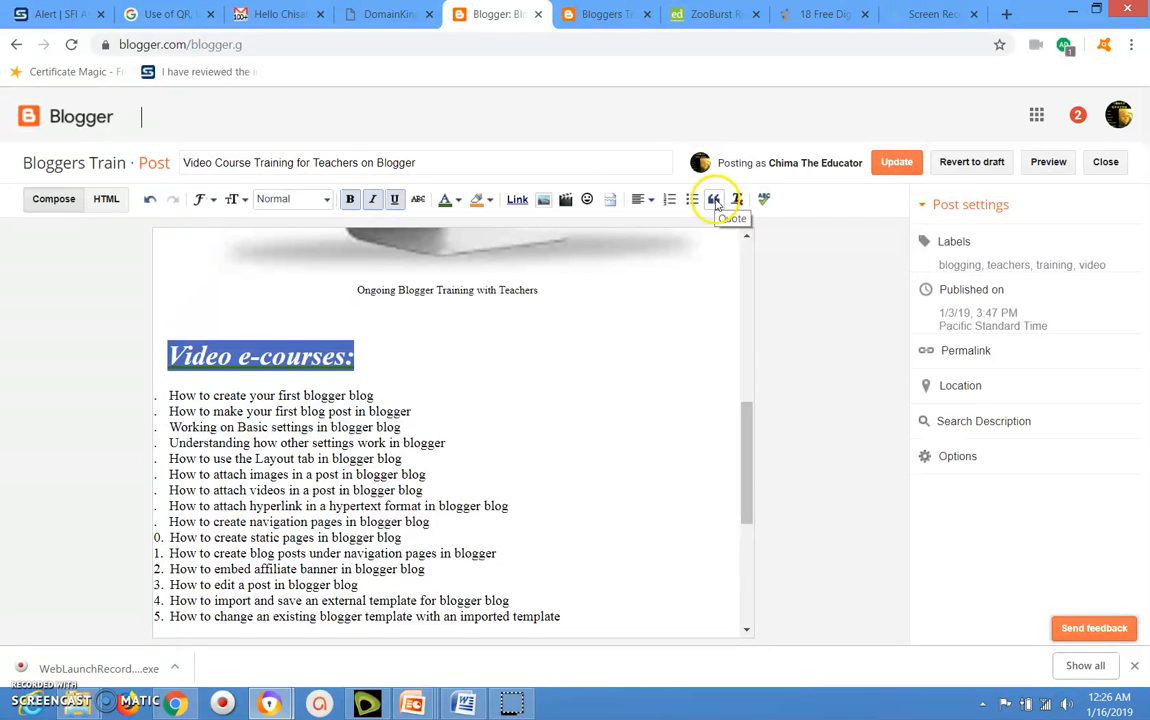
{"action": "left_click", "coordinate": [746, 631]}
{"action": "left_click", "coordinate": [746, 631]}
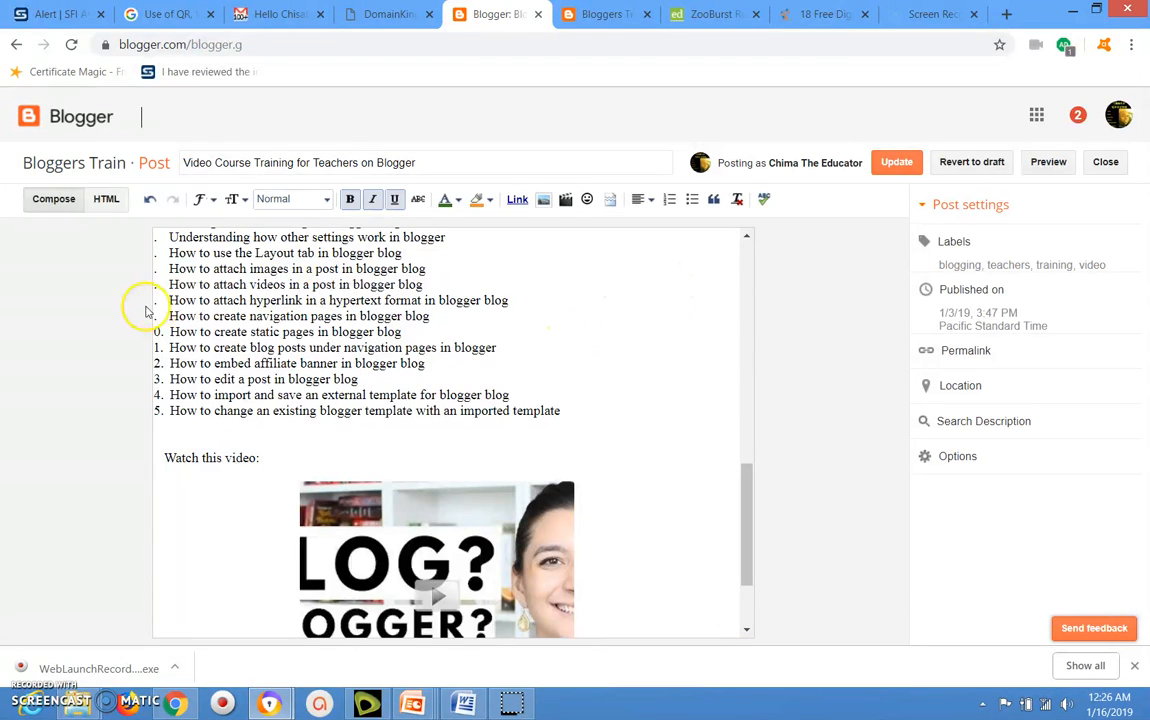
{"action": "left_click_drag", "start_coordinate": [172, 410], "coordinate": [295, 428]}
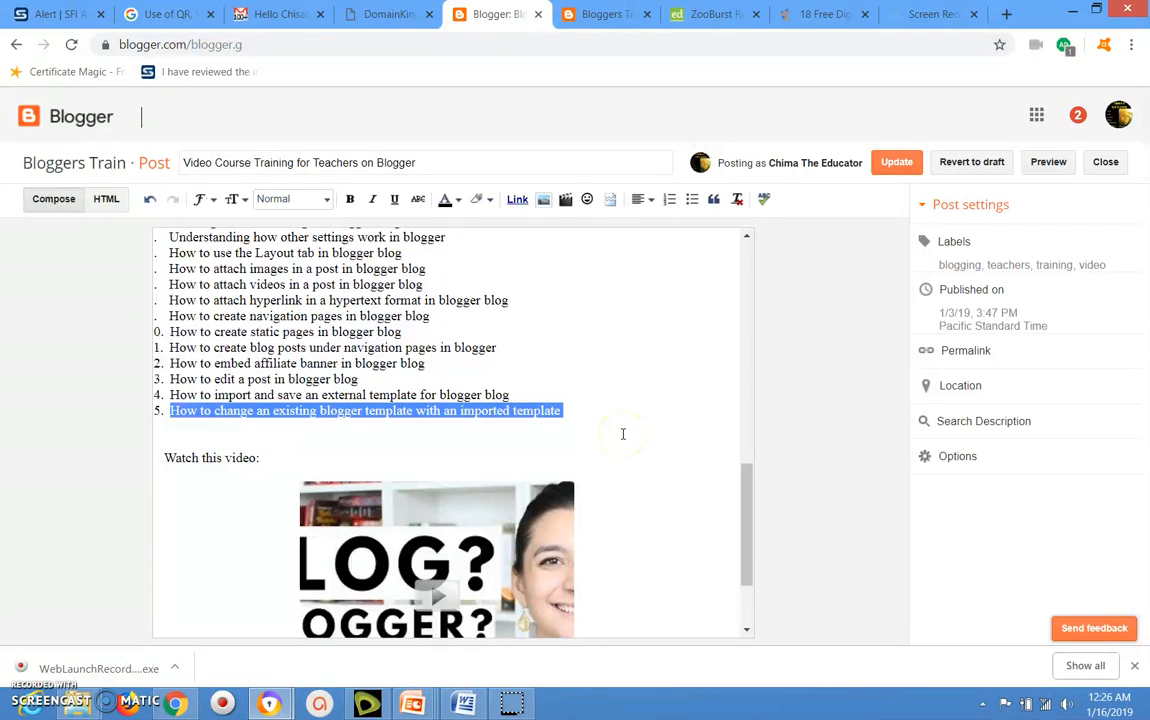
{"action": "left_click", "coordinate": [745, 254]}
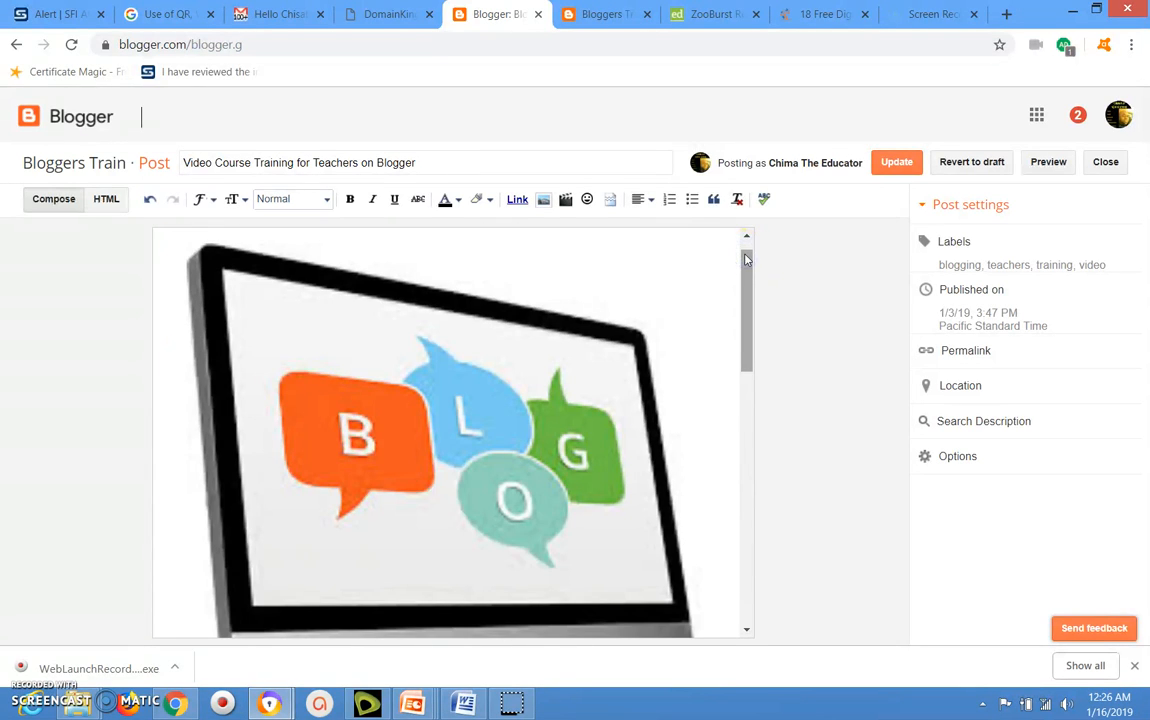
{"action": "left_click", "coordinate": [746, 237]}
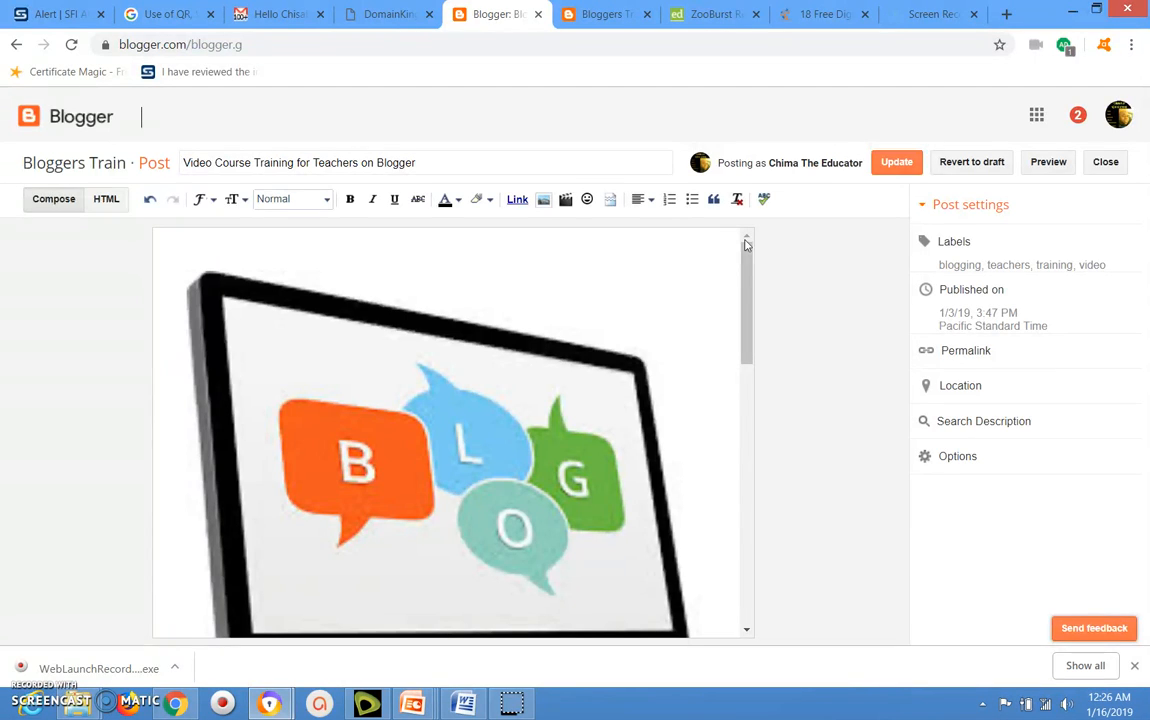
{"action": "left_click", "coordinate": [738, 197]}
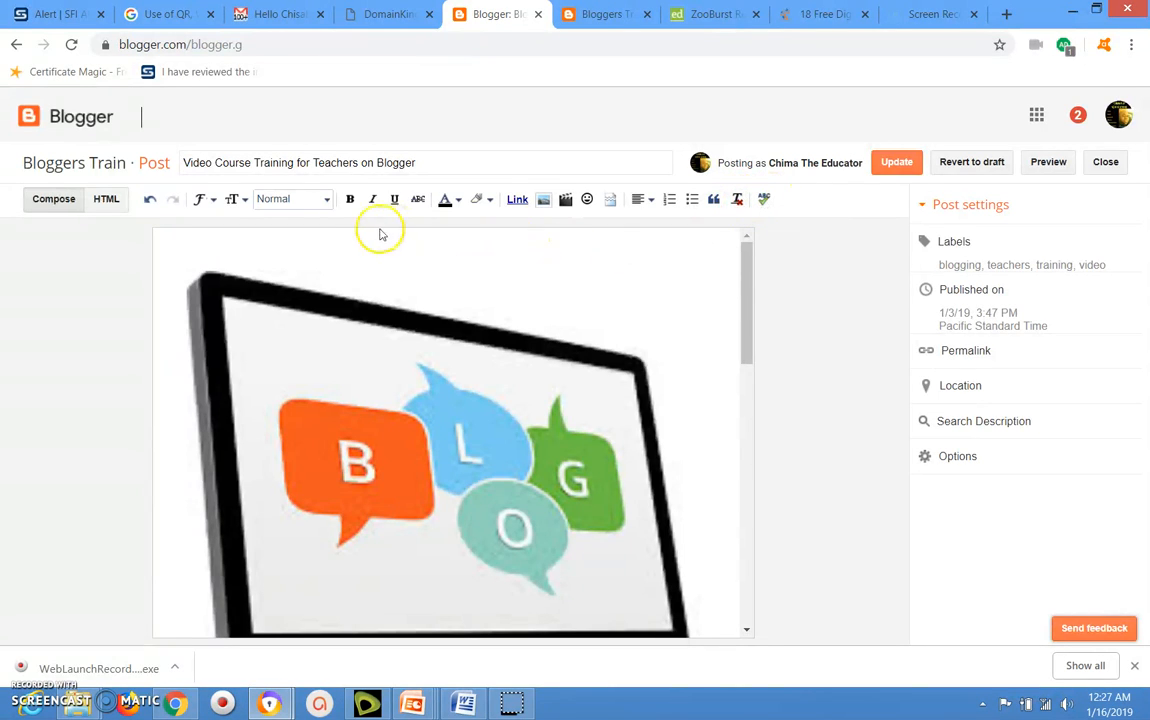
Step: Apply the Heading paragraph style to the "Video e-courses:" line above the course list
{"action": "left_click", "coordinate": [327, 201]}
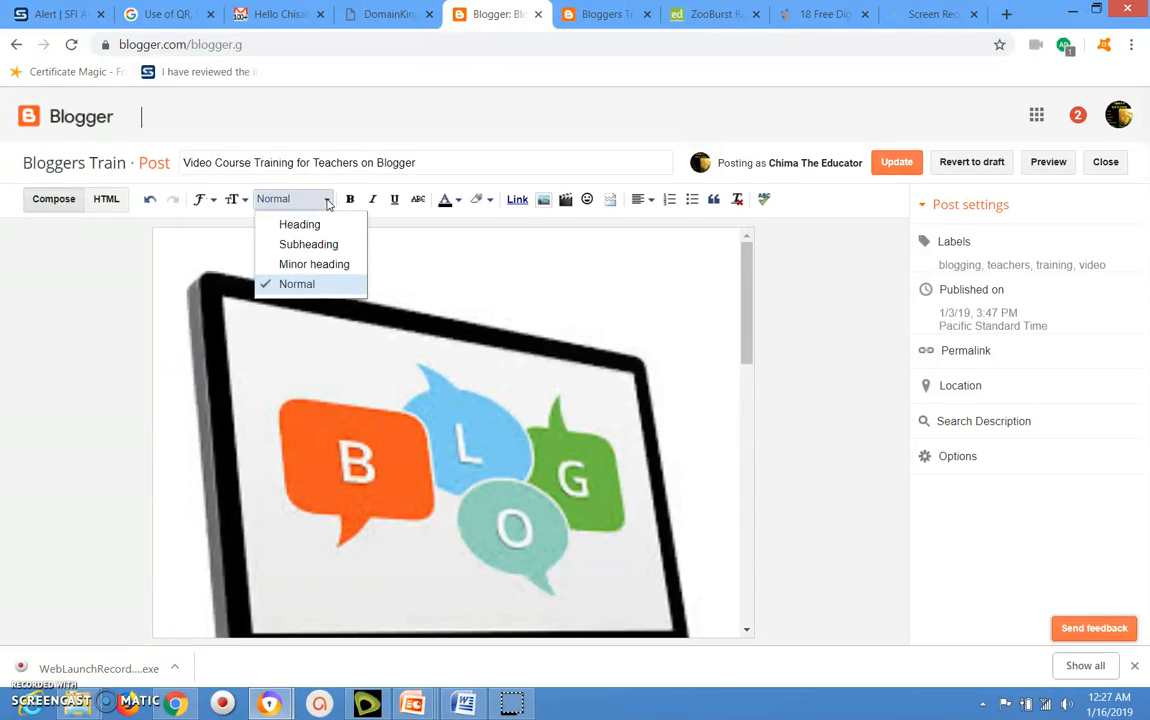
{"action": "left_click", "coordinate": [310, 228]}
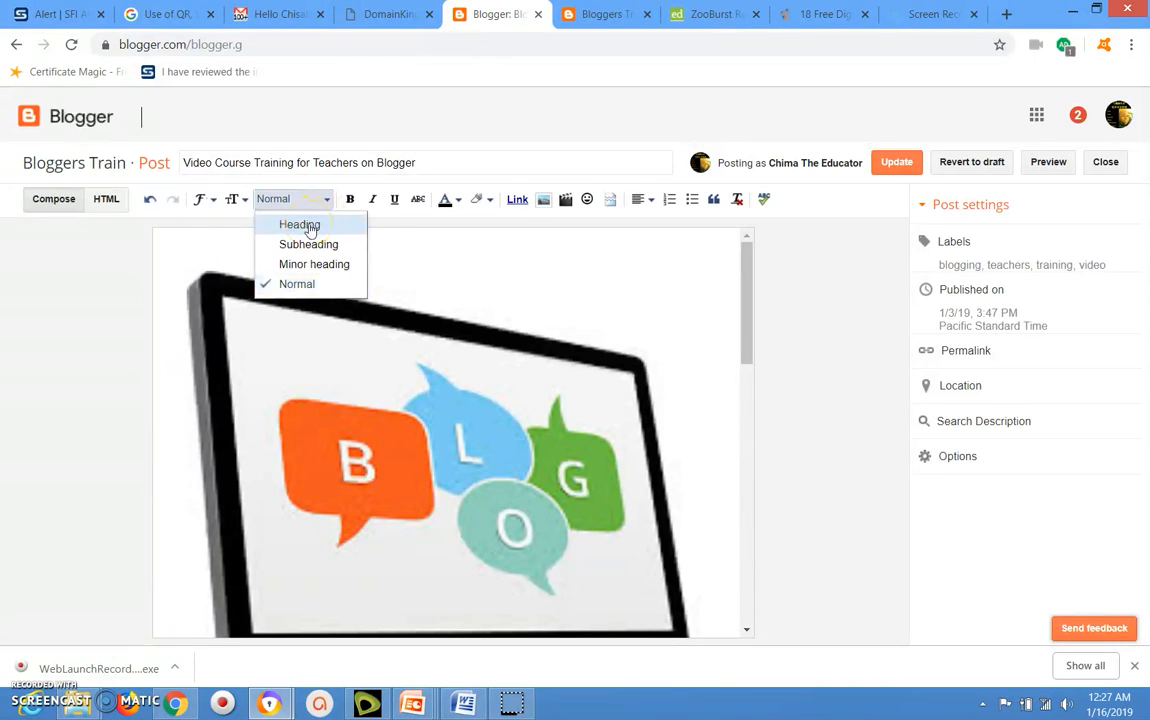
{"action": "left_click_drag", "start_coordinate": [750, 330], "coordinate": [757, 442]}
{"action": "left_click", "coordinate": [167, 500]}
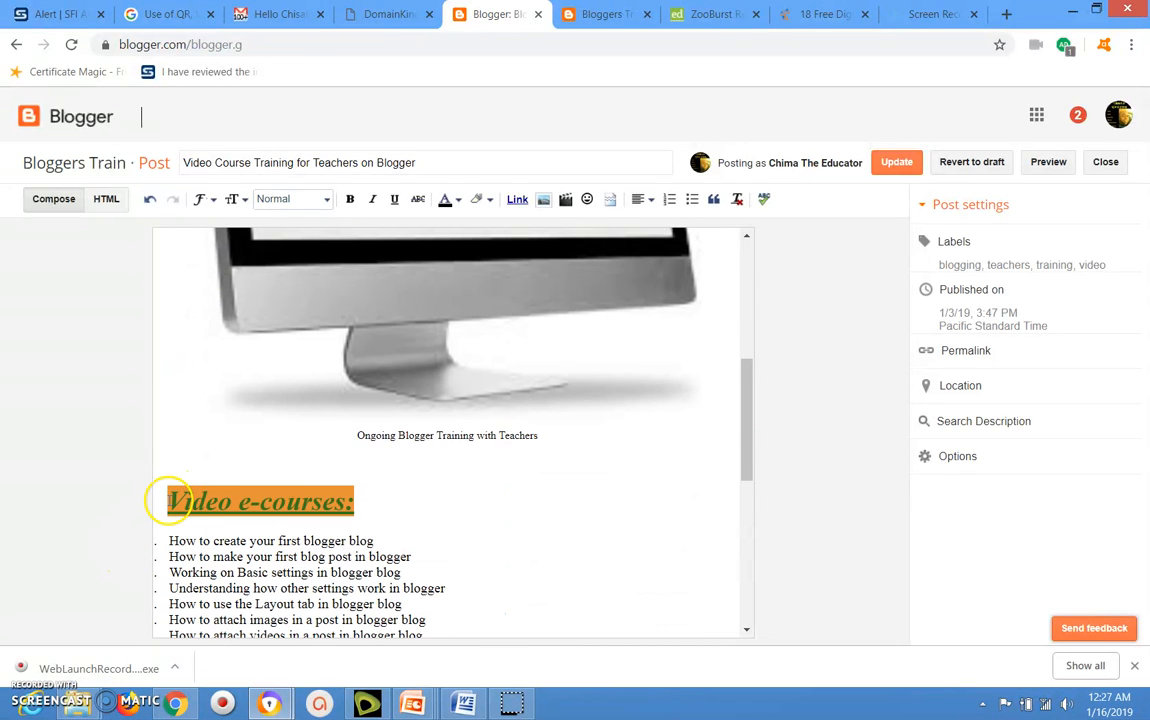
{"action": "left_click_drag", "start_coordinate": [168, 500], "coordinate": [379, 504]}
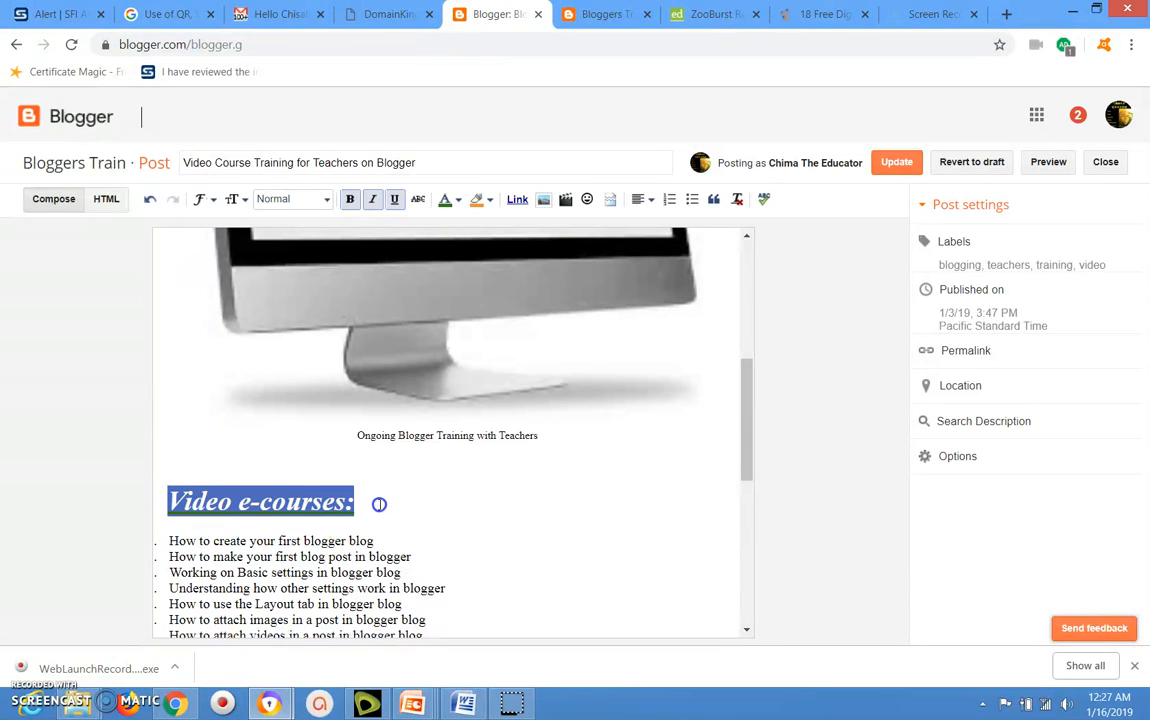
{"action": "left_click", "coordinate": [320, 200]}
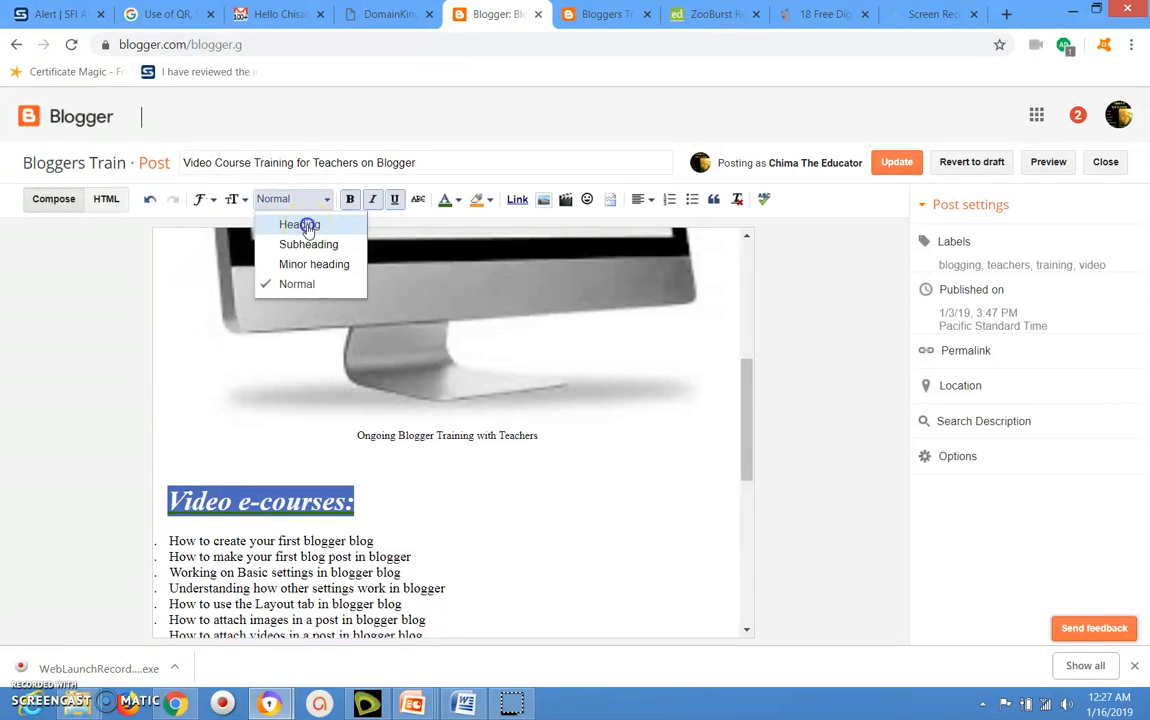
{"action": "left_click", "coordinate": [308, 227]}
{"action": "left_click", "coordinate": [401, 529]}
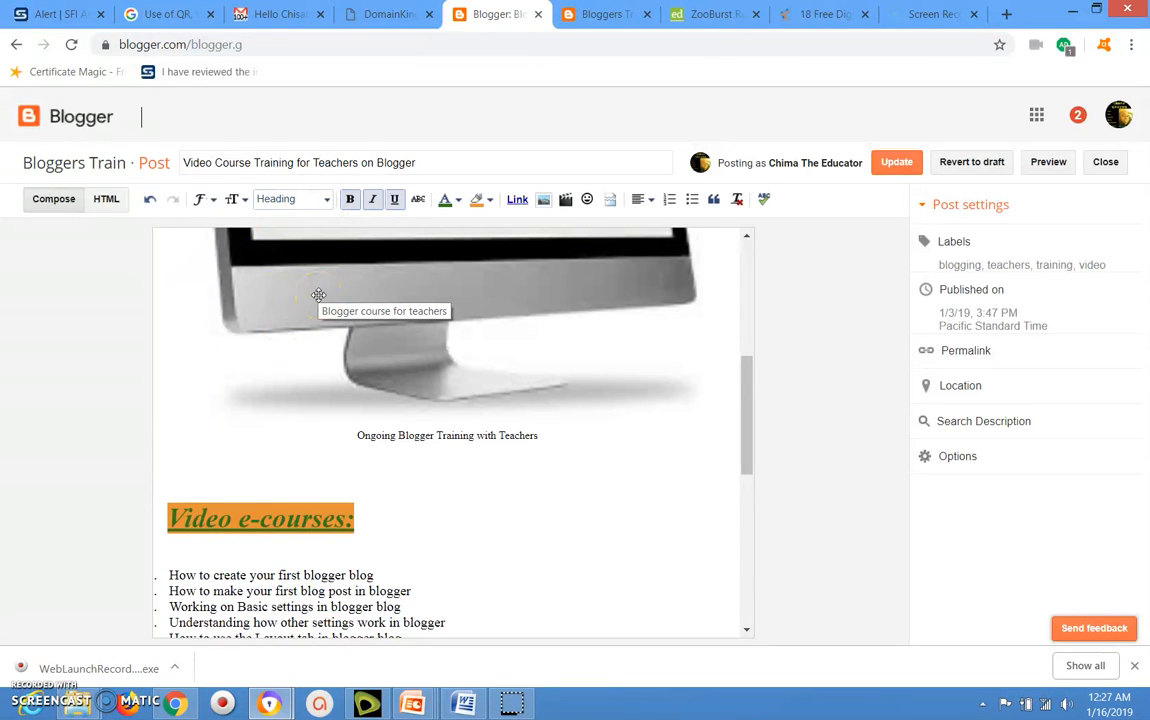
{"action": "left_click", "coordinate": [329, 244]}
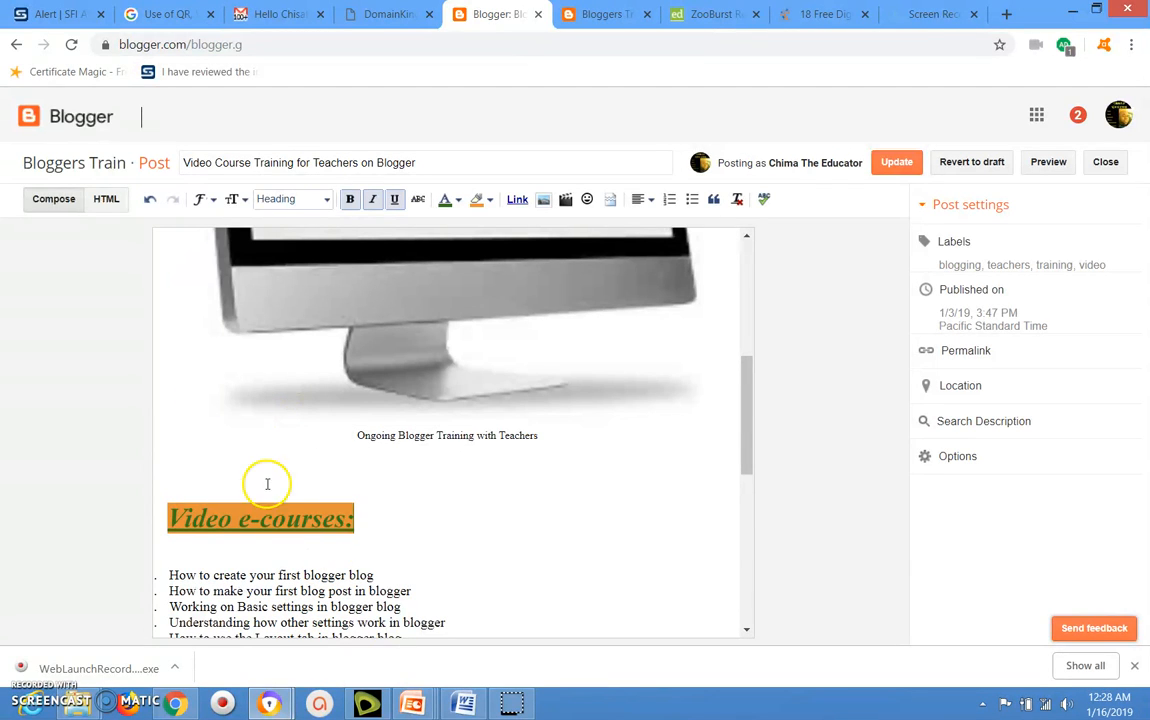
Step: Examine the post's HTML source, and return to the Compose view to review the content through to the embedded video
{"action": "left_click", "coordinate": [105, 199]}
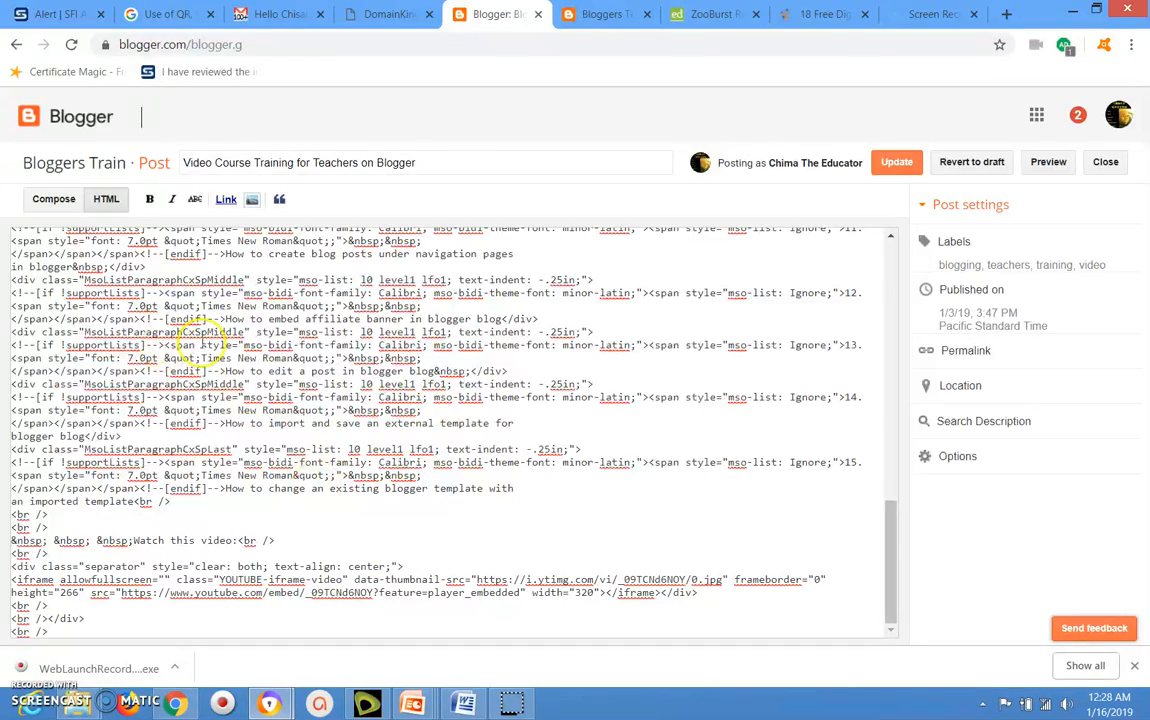
{"action": "left_click_drag", "start_coordinate": [892, 547], "coordinate": [928, 573]}
{"action": "left_click", "coordinate": [42, 201]}
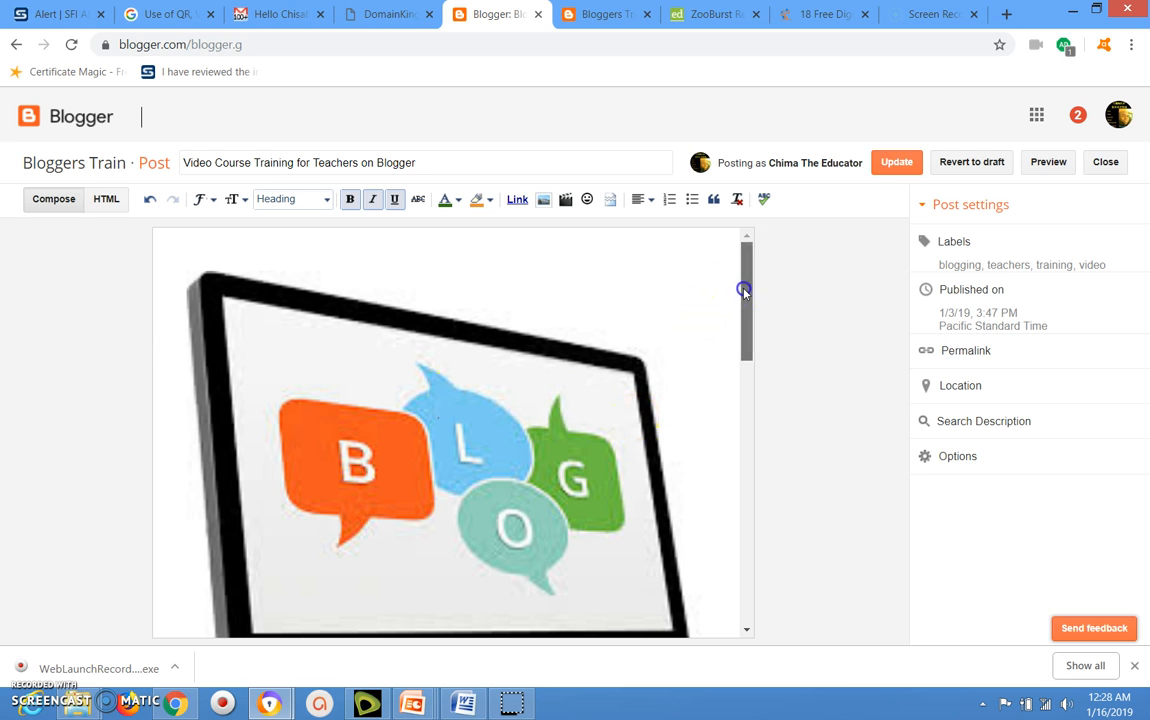
{"action": "left_click_drag", "start_coordinate": [747, 316], "coordinate": [779, 547]}
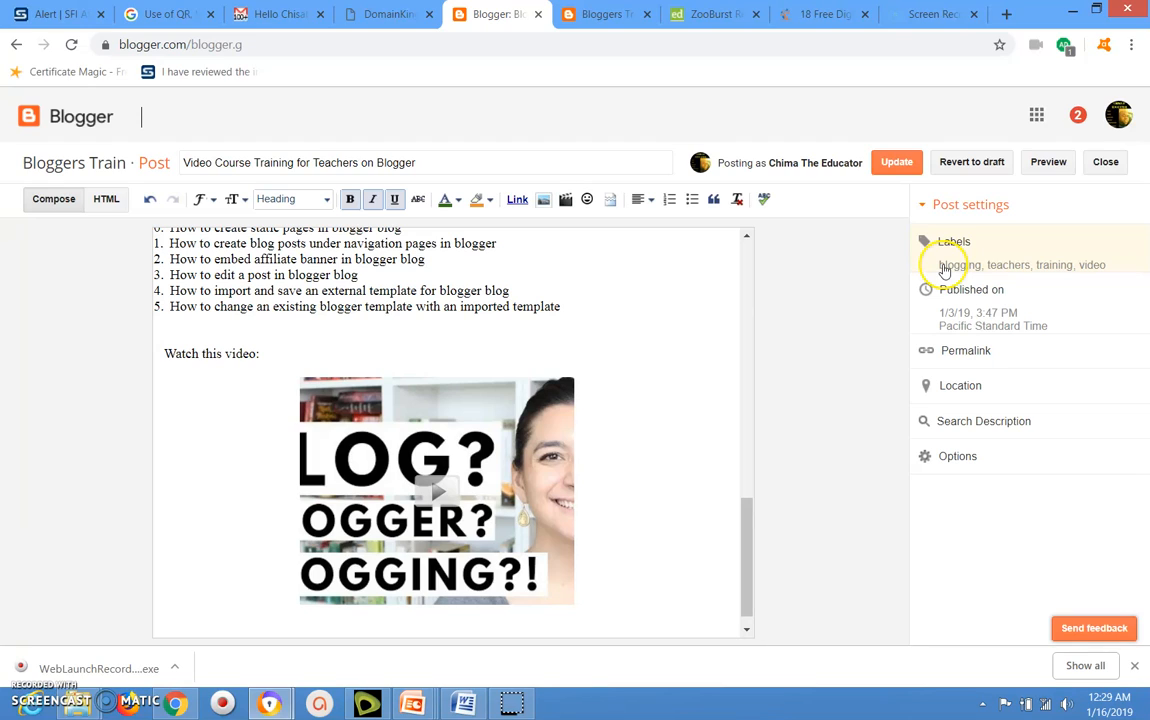
Step: Remove the trailing comma after "video" in the post's labels, and update the published post
{"action": "left_click", "coordinate": [1000, 250]}
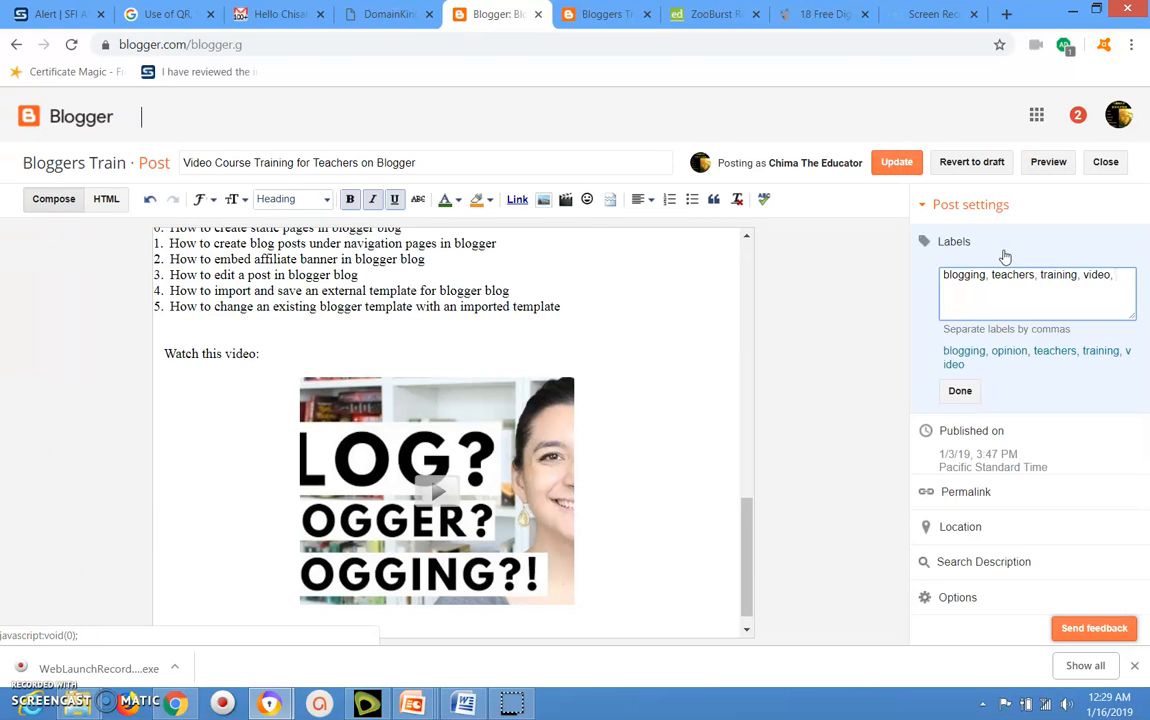
{"action": "left_click", "coordinate": [1106, 259]}
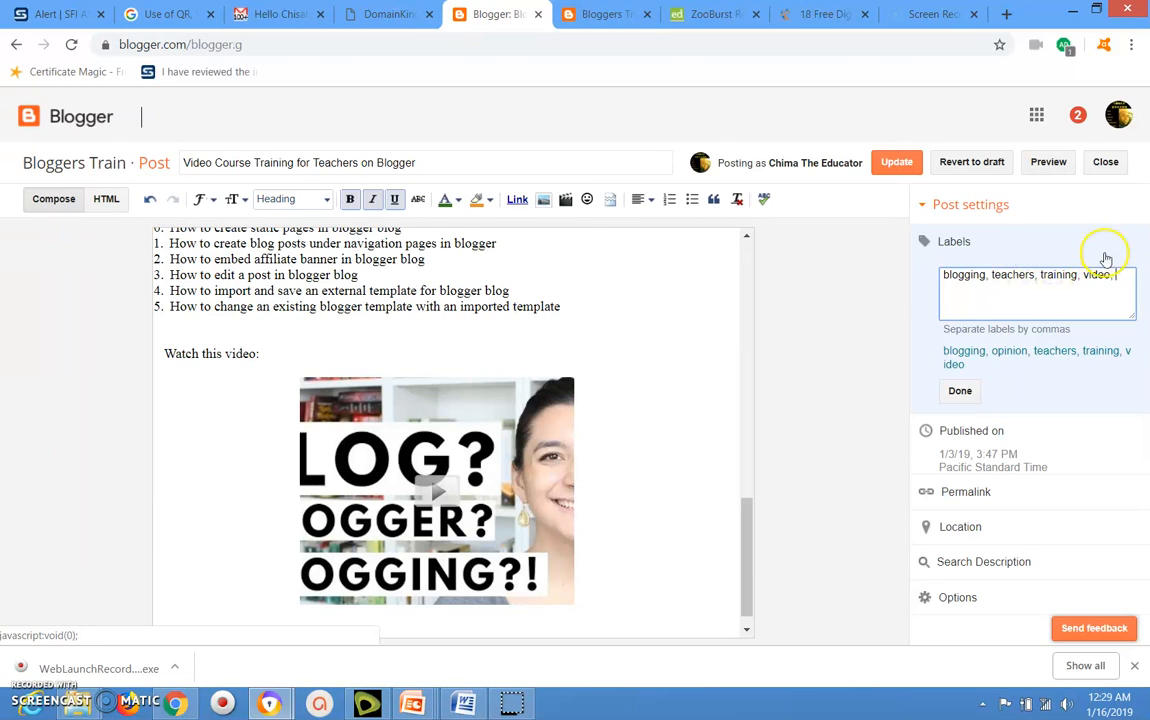
{"action": "key", "text": "BackSpace"}
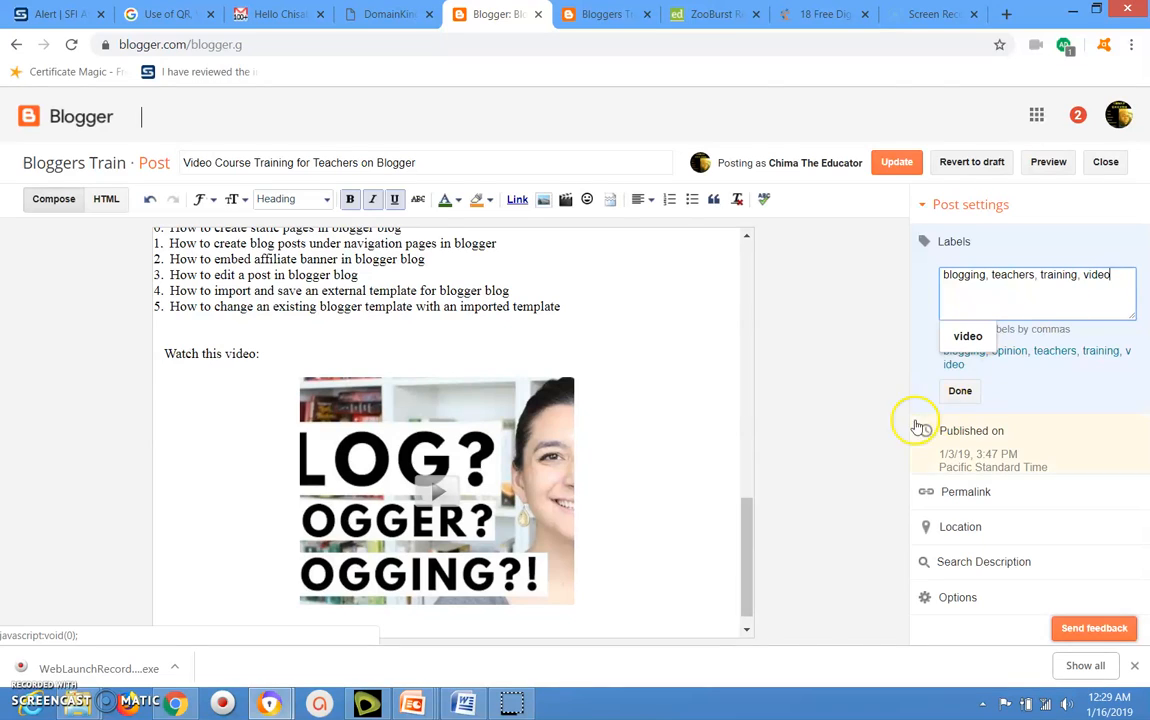
{"action": "left_click", "coordinate": [962, 392]}
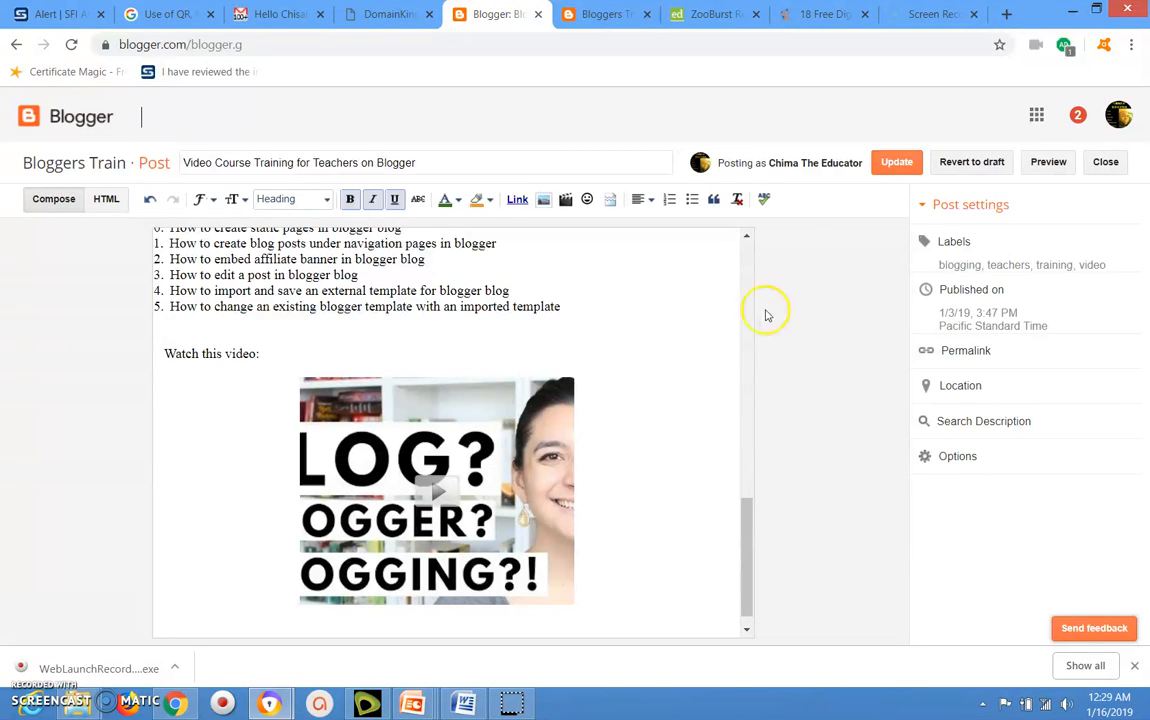
{"action": "left_click", "coordinate": [895, 165]}
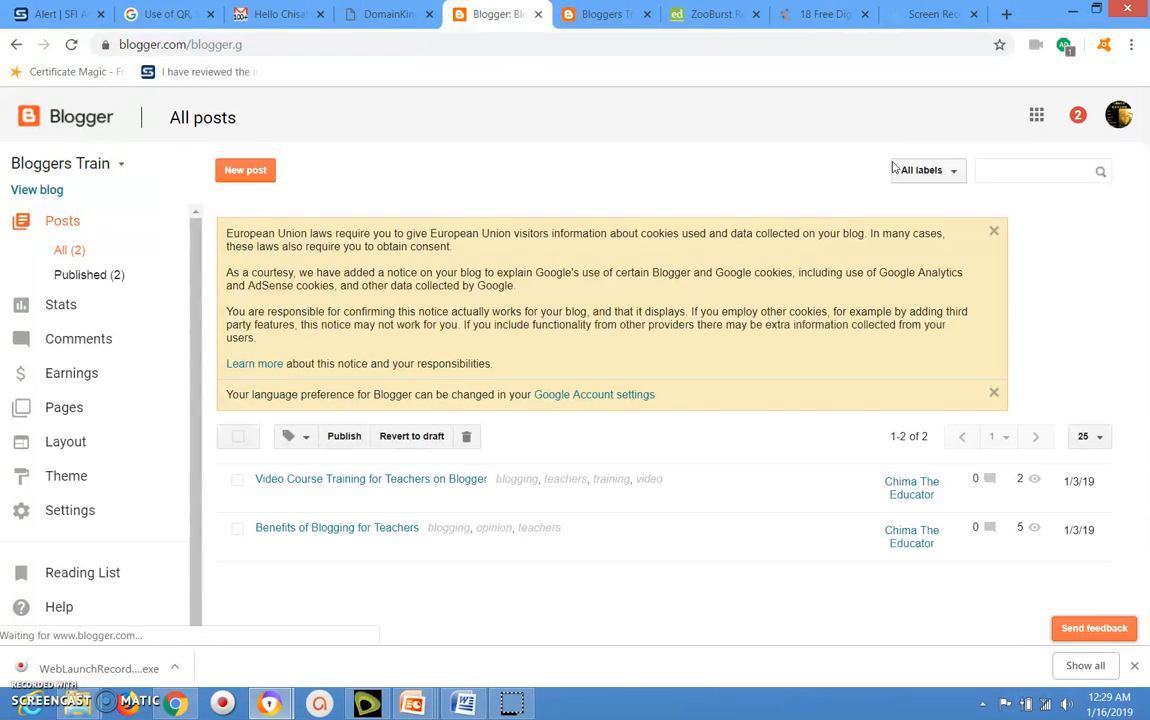
{"action": "mouse_move", "coordinate": [286, 498]}
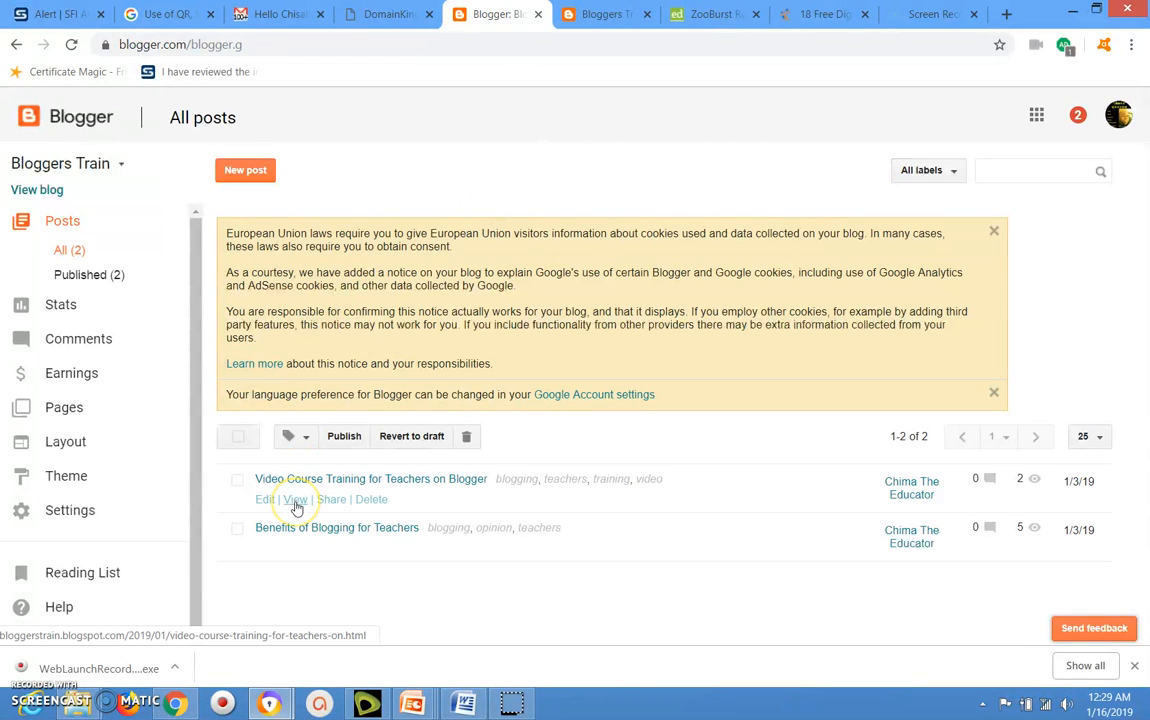